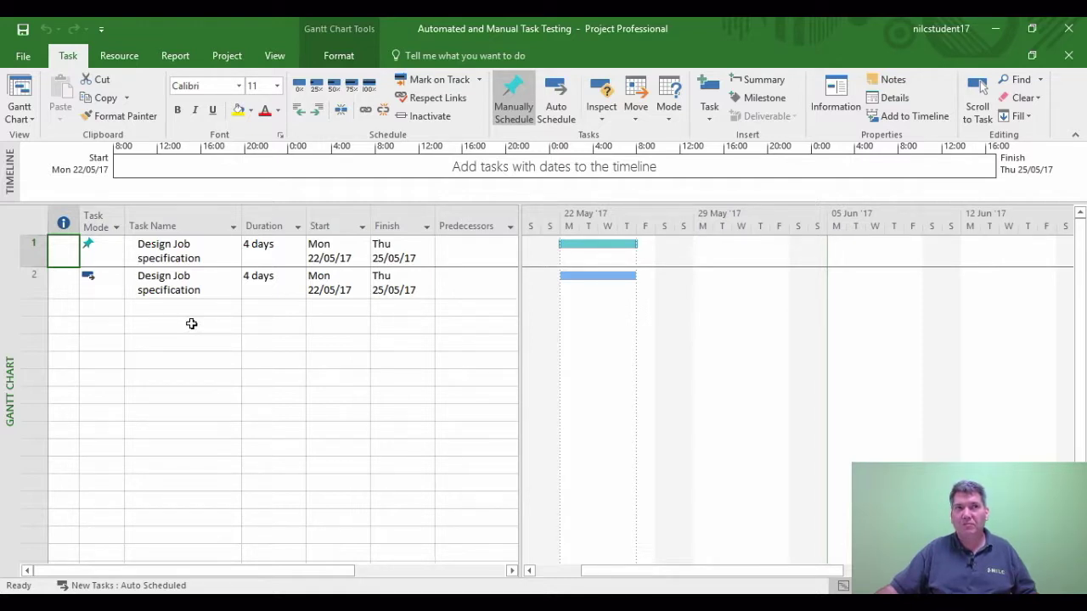
# Compare the manually scheduled Design Job specification task in row 1 with the auto scheduled one in row 2
pyautogui.click(175, 252)
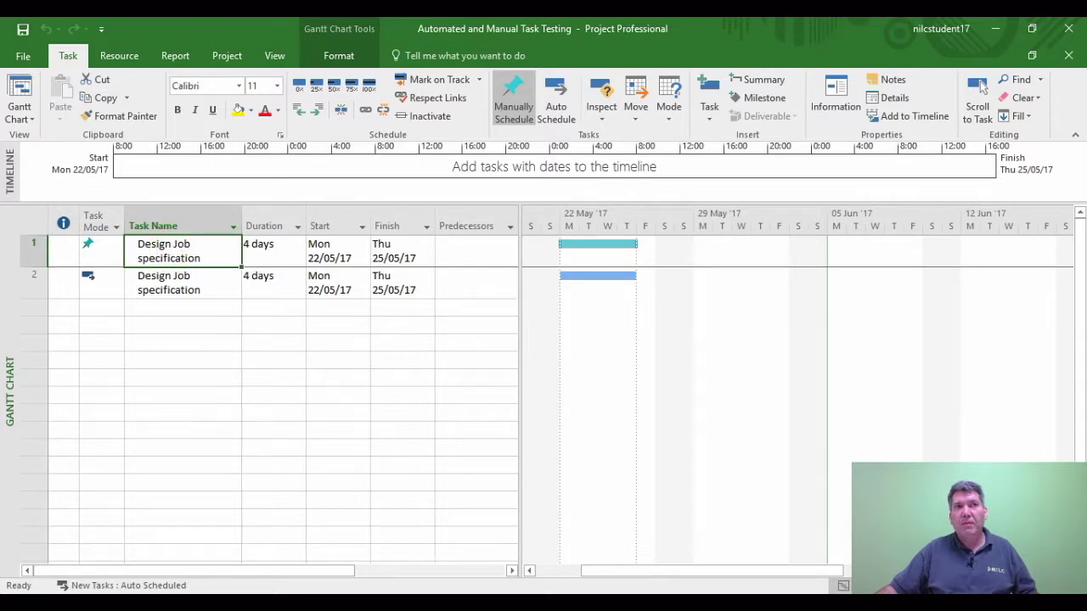
pyautogui.click(175, 251)
pyautogui.press('Escape')
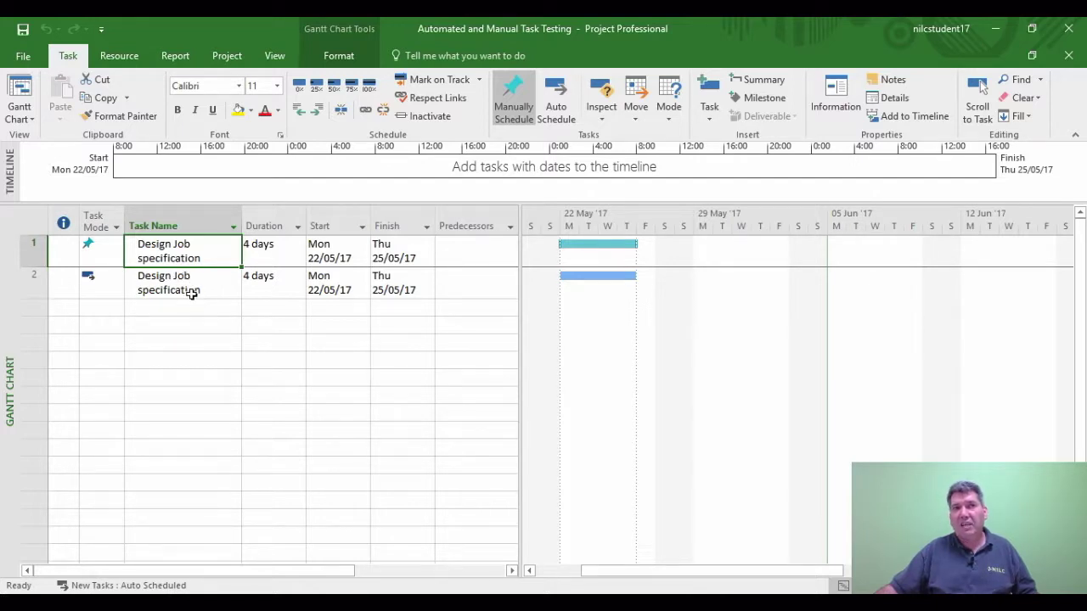
pyautogui.click(180, 292)
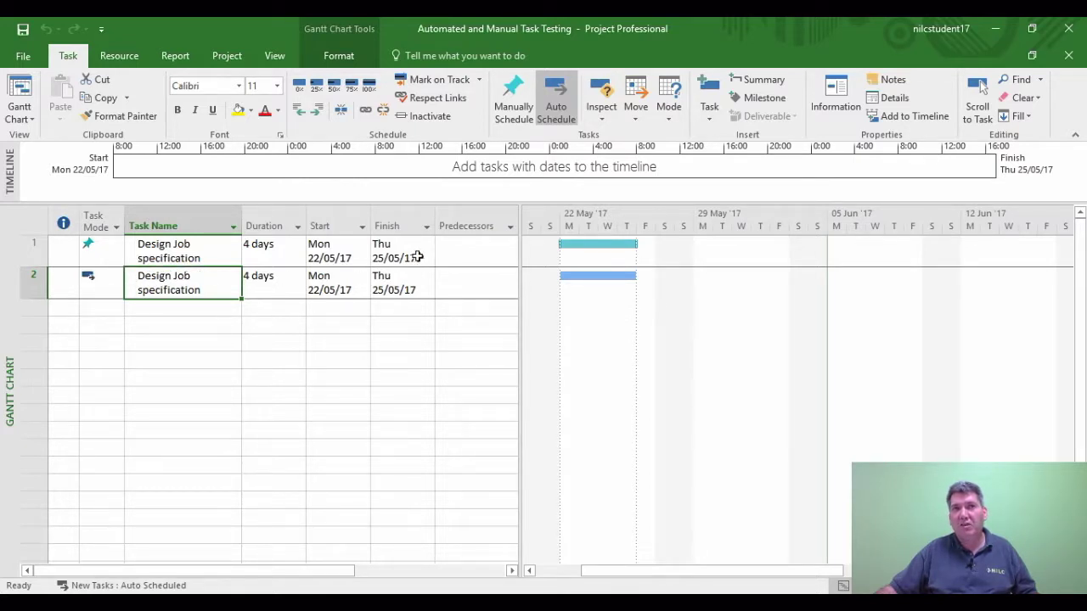
pyautogui.moveTo(603, 278)
pyautogui.click(35, 282)
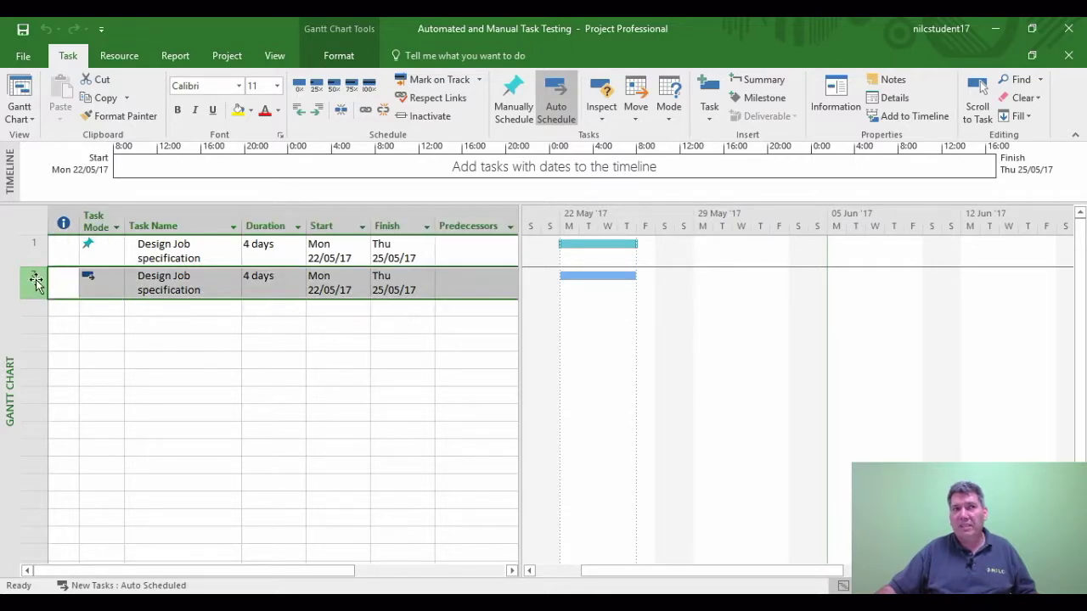
pyautogui.click(35, 247)
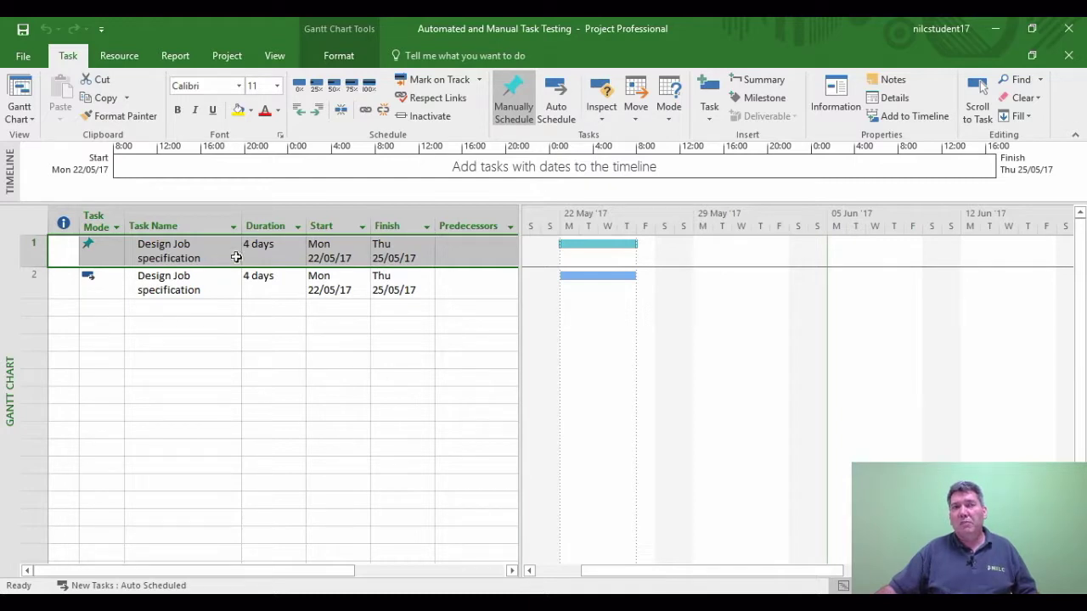
# View the start date calendar of the manually scheduled task in row 1, close it, and look at the auto scheduled task in row 2
pyautogui.click(329, 249)
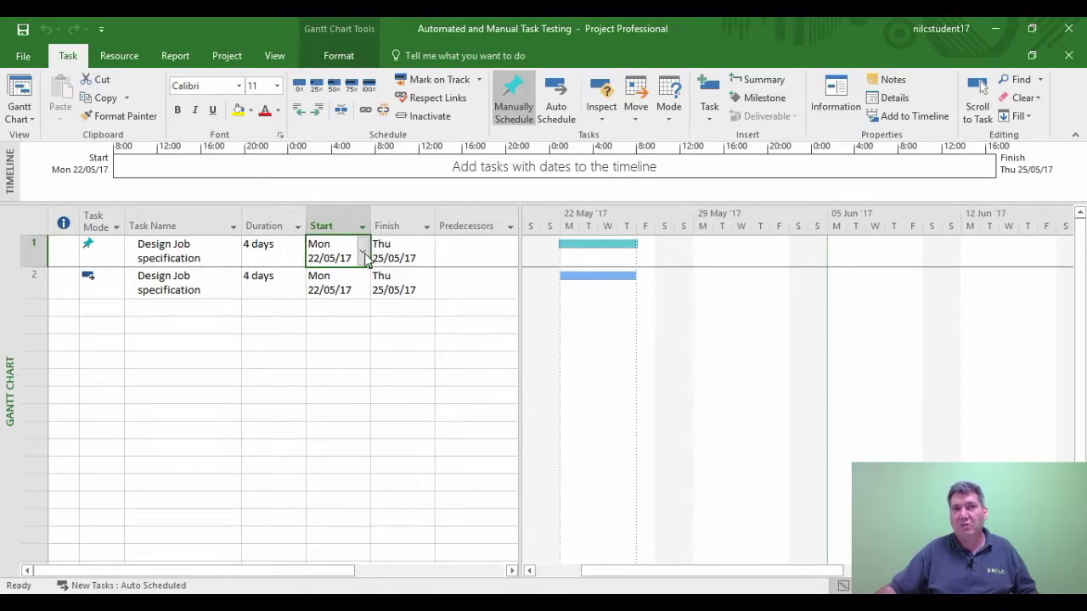
pyautogui.click(363, 254)
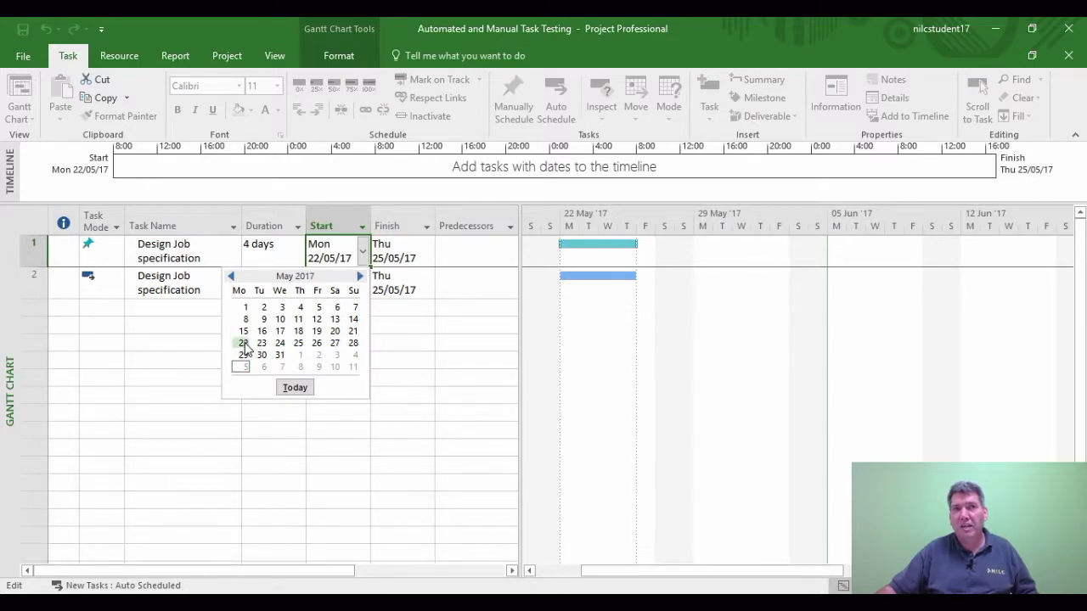
pyautogui.click(175, 311)
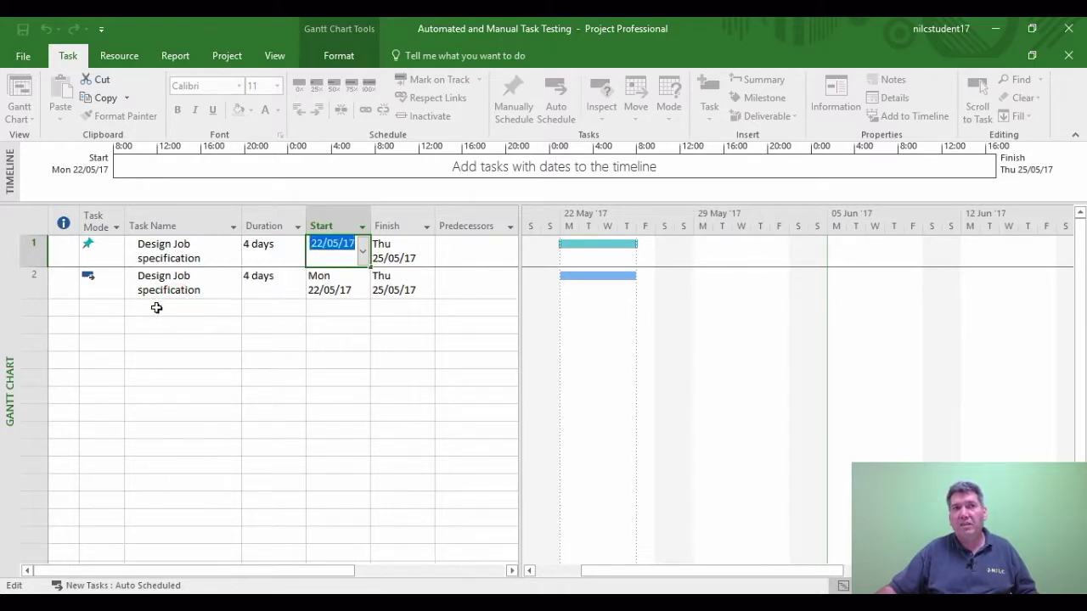
pyautogui.click(158, 309)
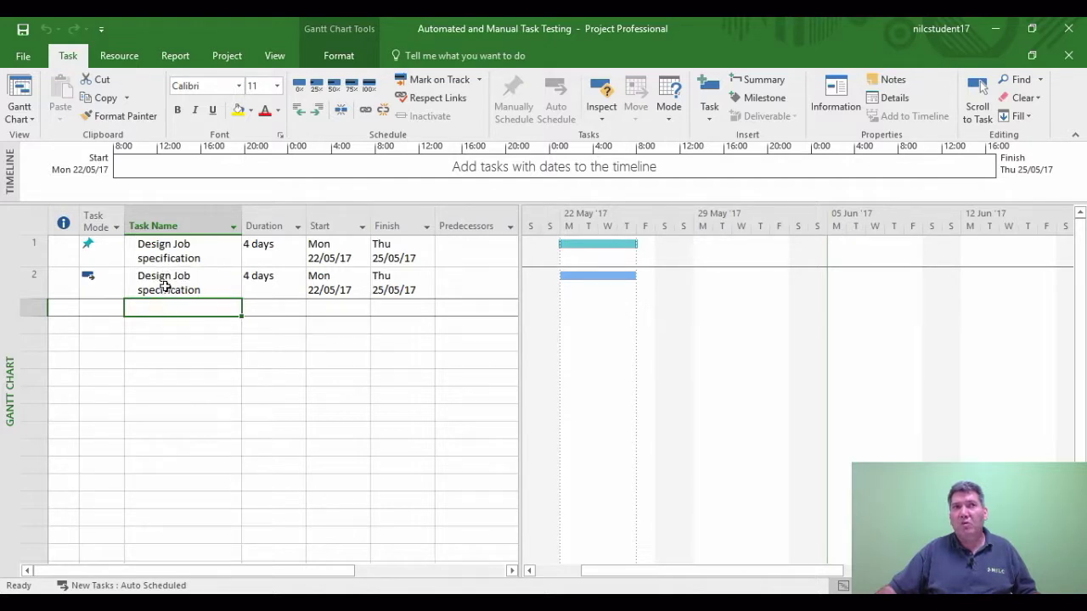
pyautogui.click(164, 285)
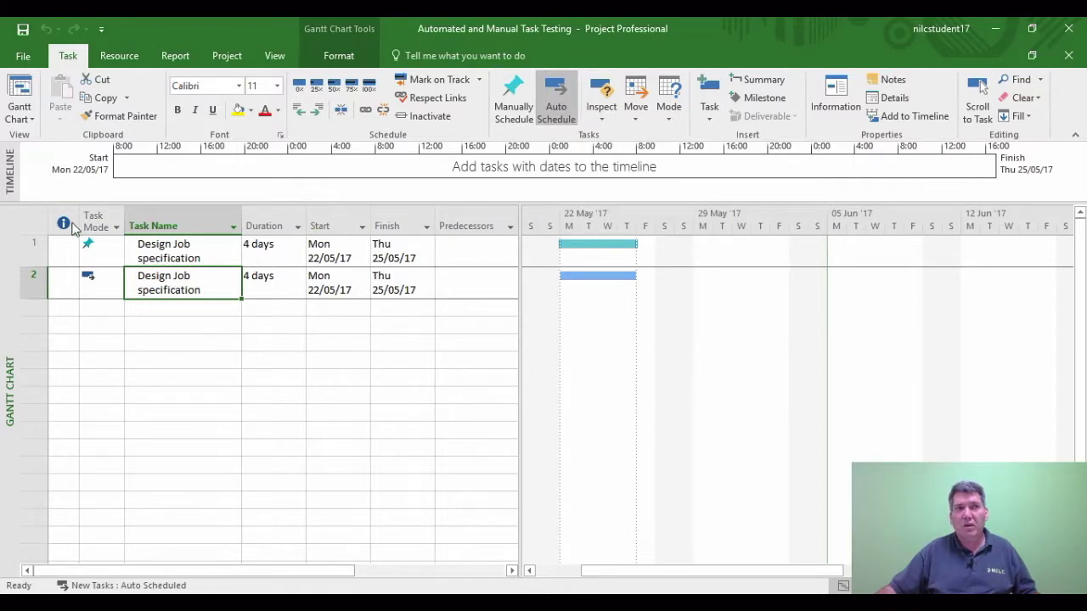
pyautogui.click(159, 310)
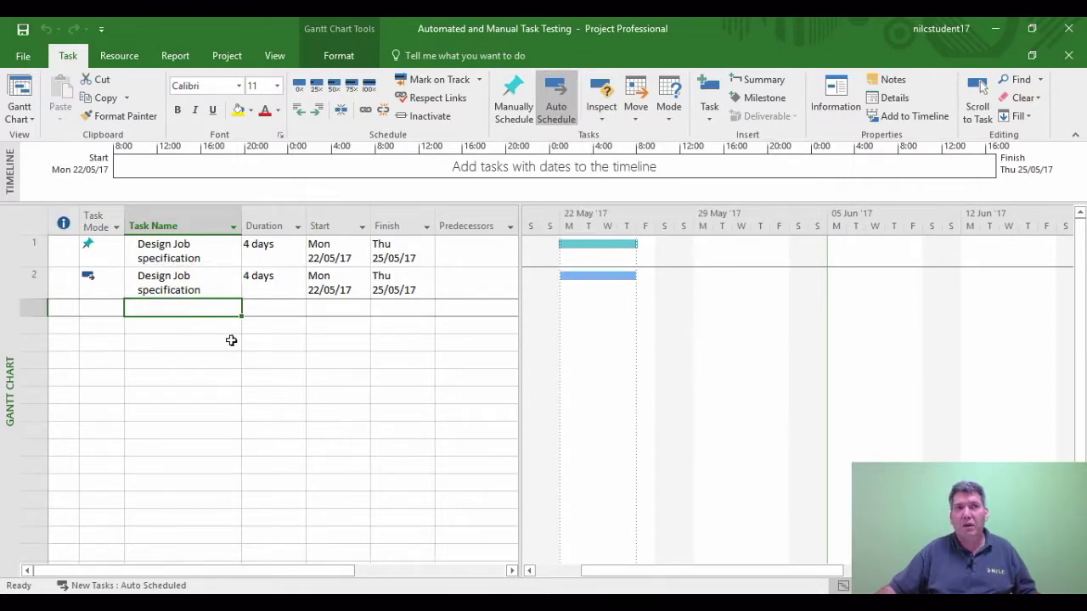
# Set the project's start date to Mon 05/06/17 in the project information
pyautogui.click(223, 57)
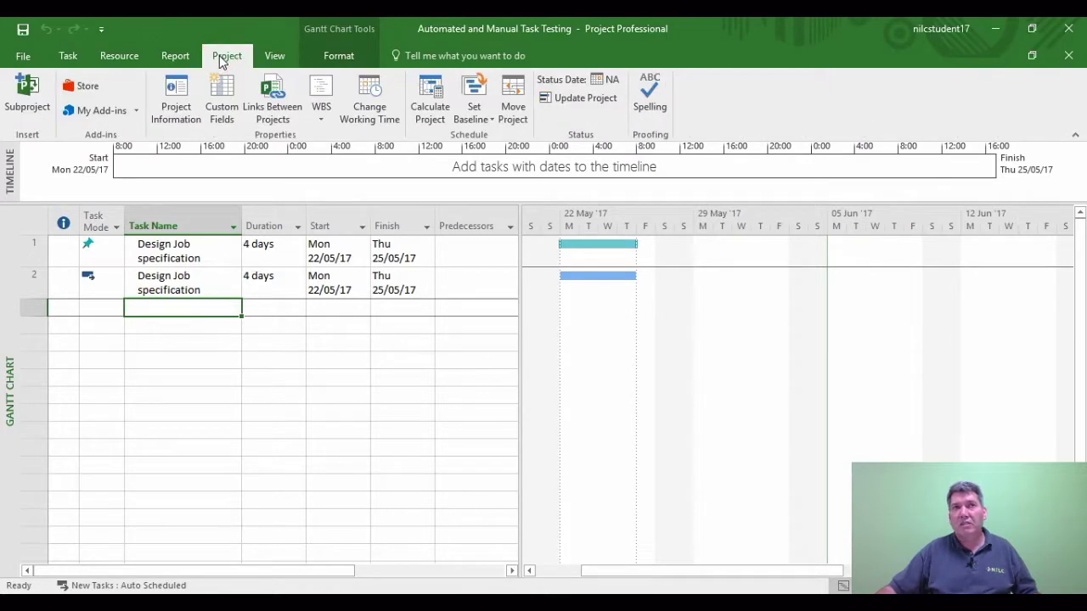
pyautogui.click(179, 93)
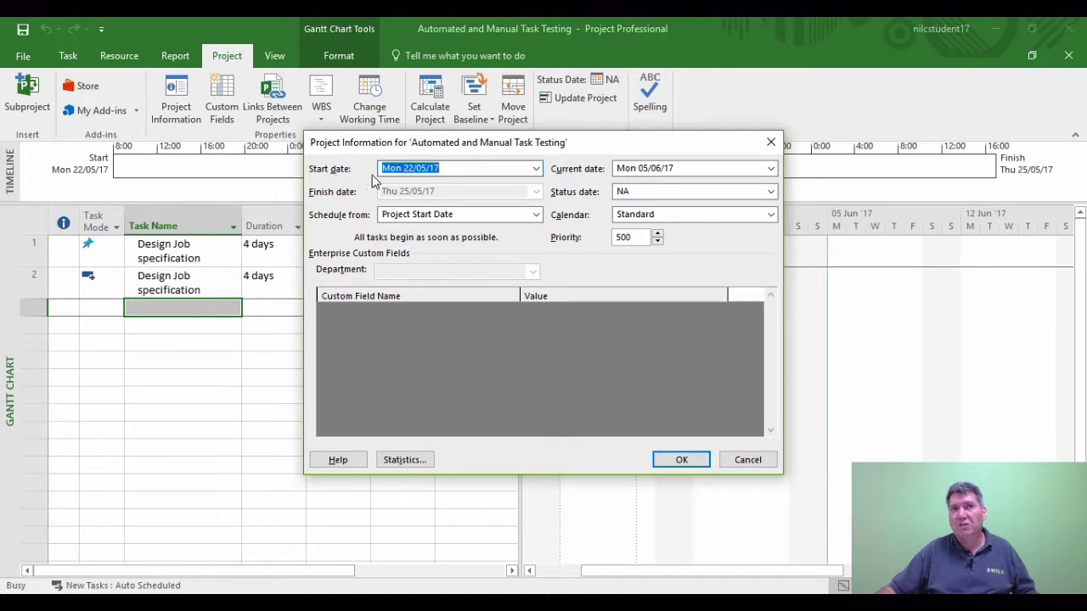
pyautogui.click(536, 169)
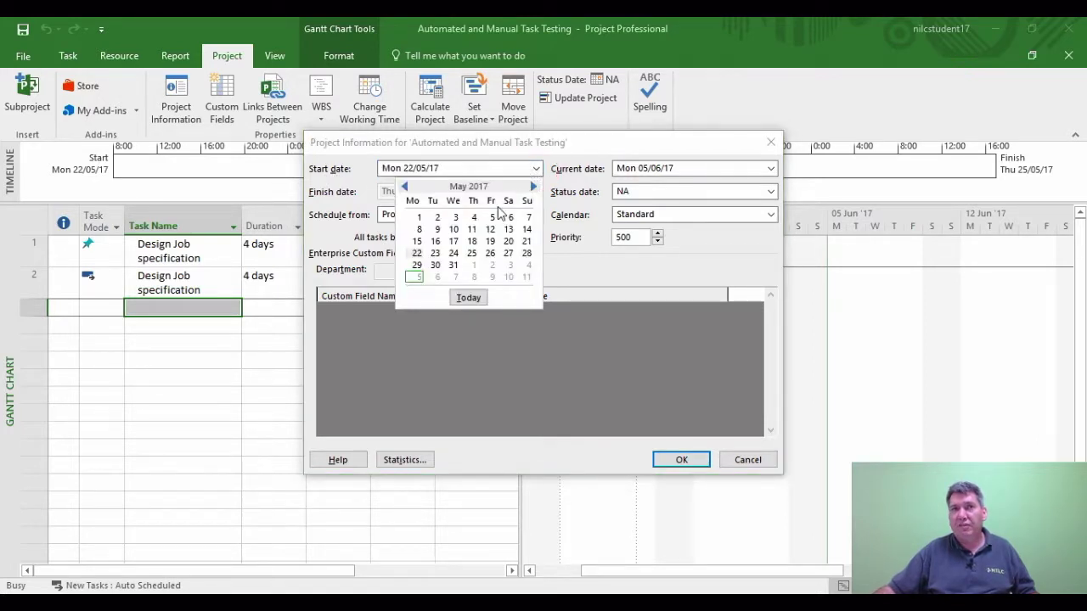
pyautogui.click(416, 277)
pyautogui.moveTo(477, 146); pyautogui.dragTo(756, 148)
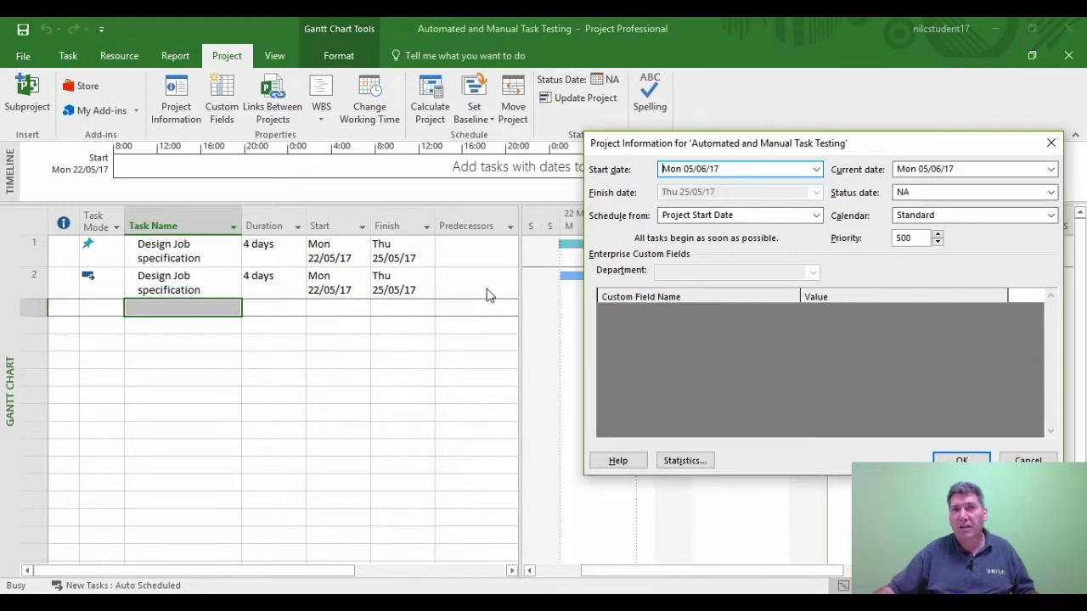
pyautogui.click(962, 460)
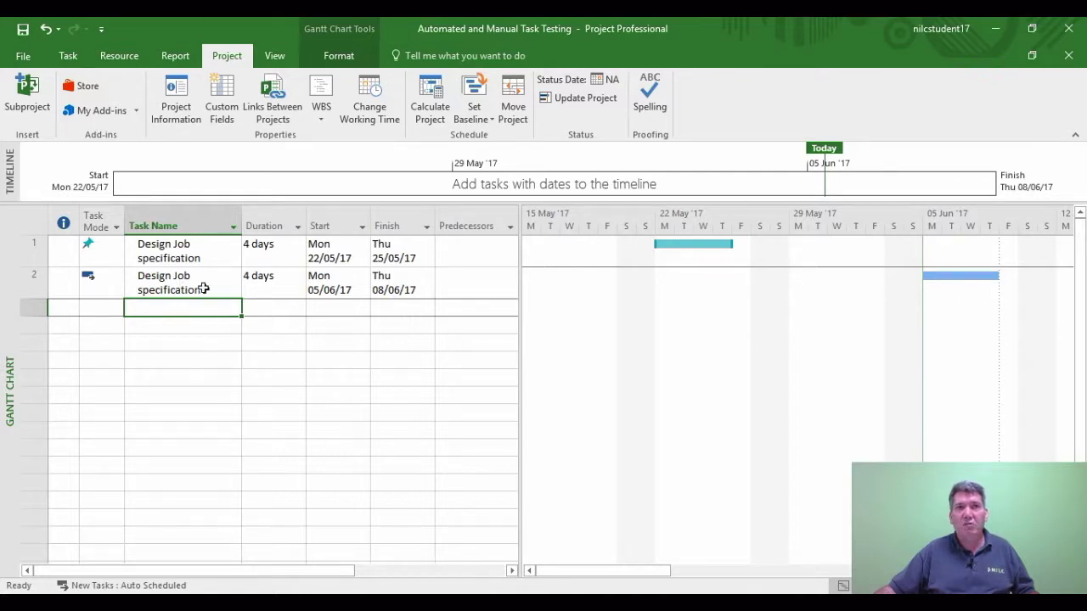
# Compare the start dates of the auto scheduled and manually scheduled Design Job specification tasks
pyautogui.click(323, 280)
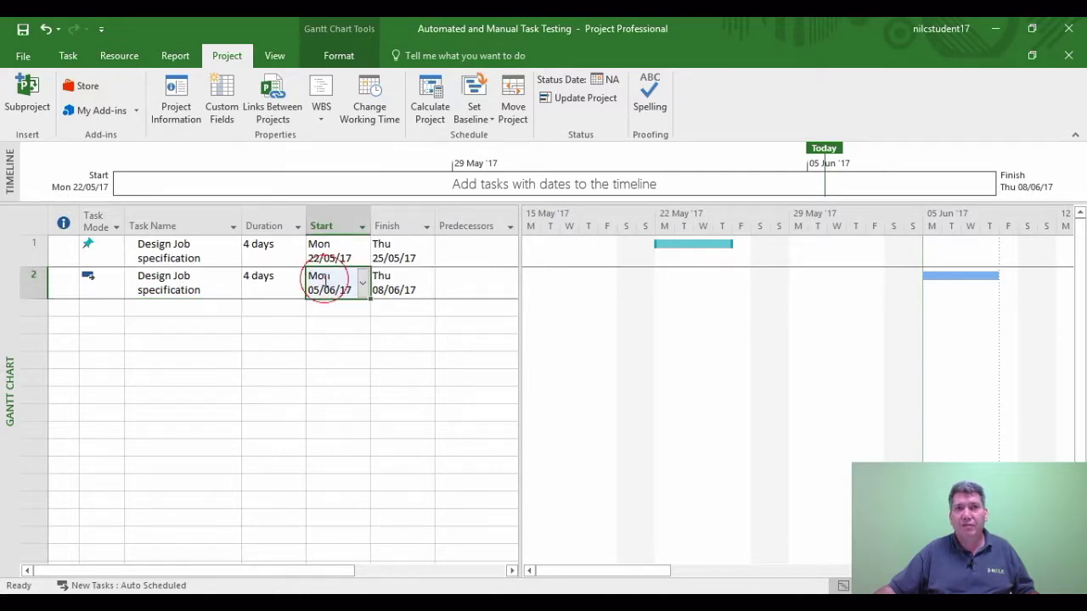
pyautogui.click(167, 251)
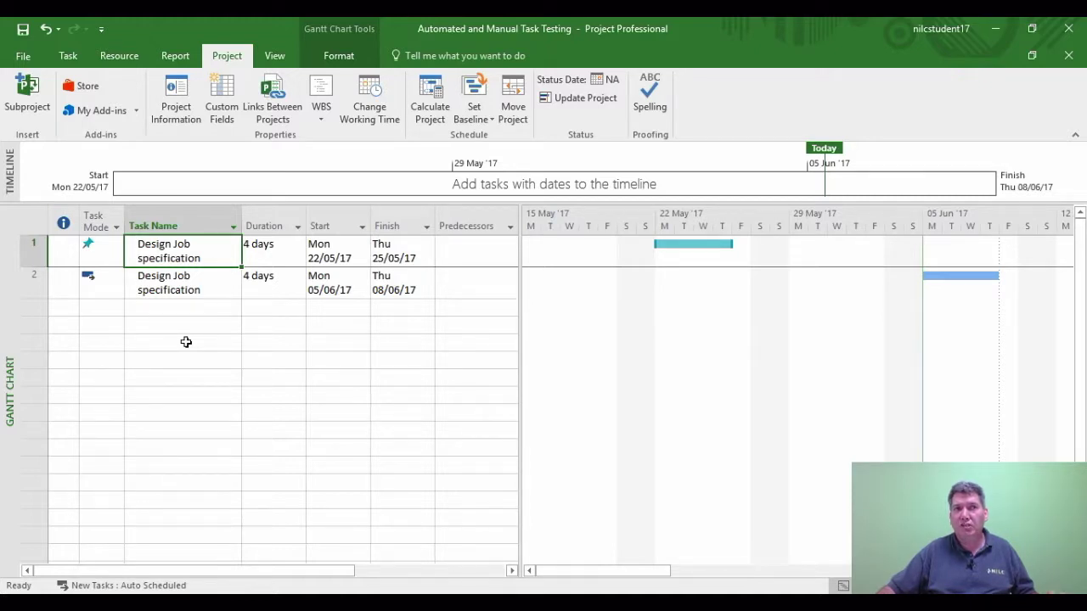
pyautogui.click(34, 281)
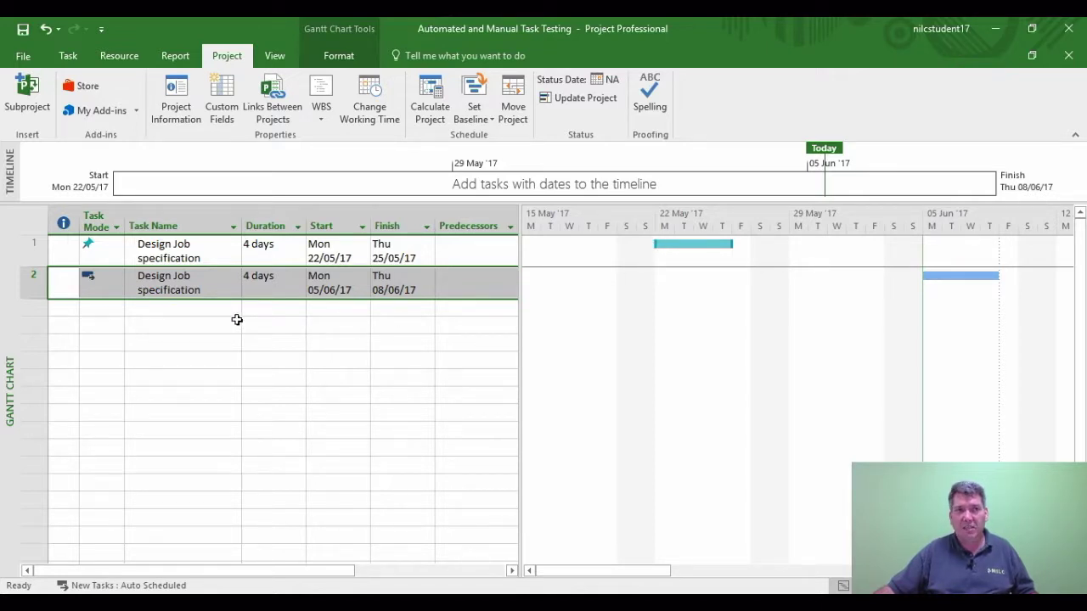
pyautogui.click(211, 312)
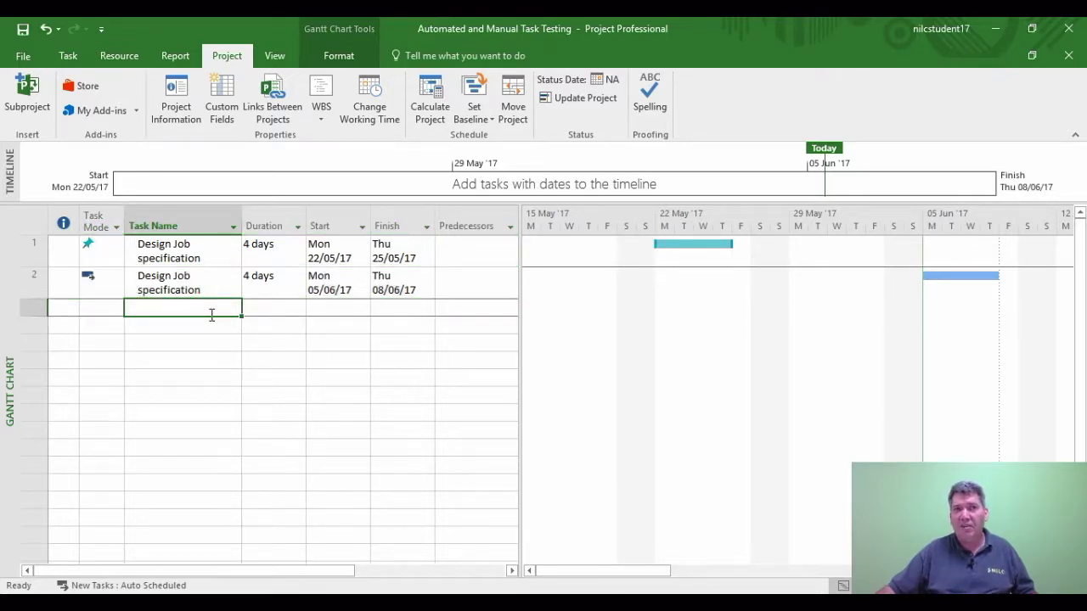
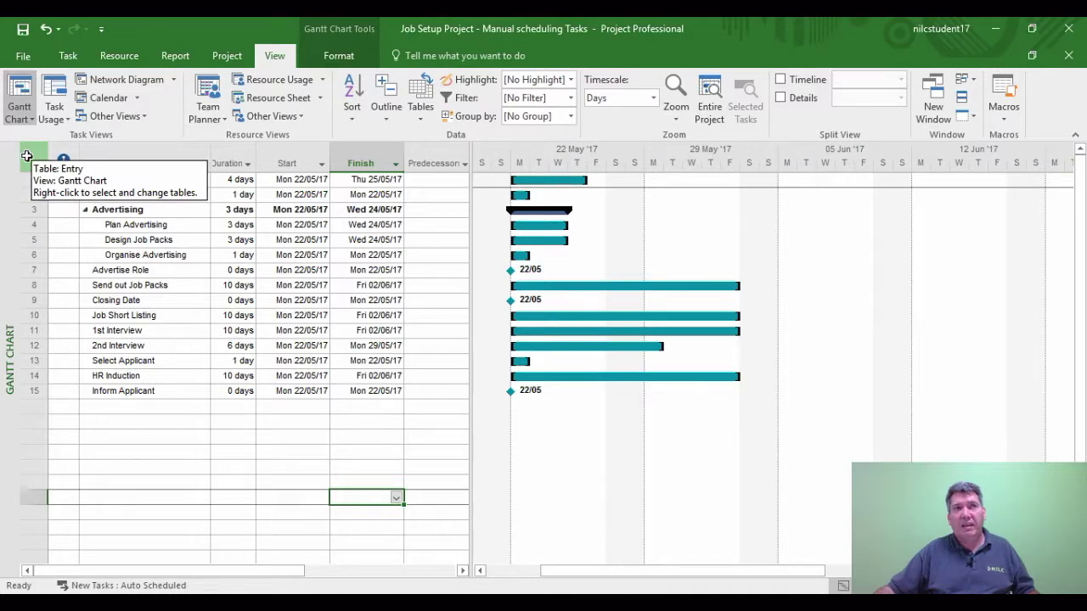
# Set all tasks in Job Setup Project - Manual scheduling Tasks to manually scheduled
pyautogui.click(26, 156)
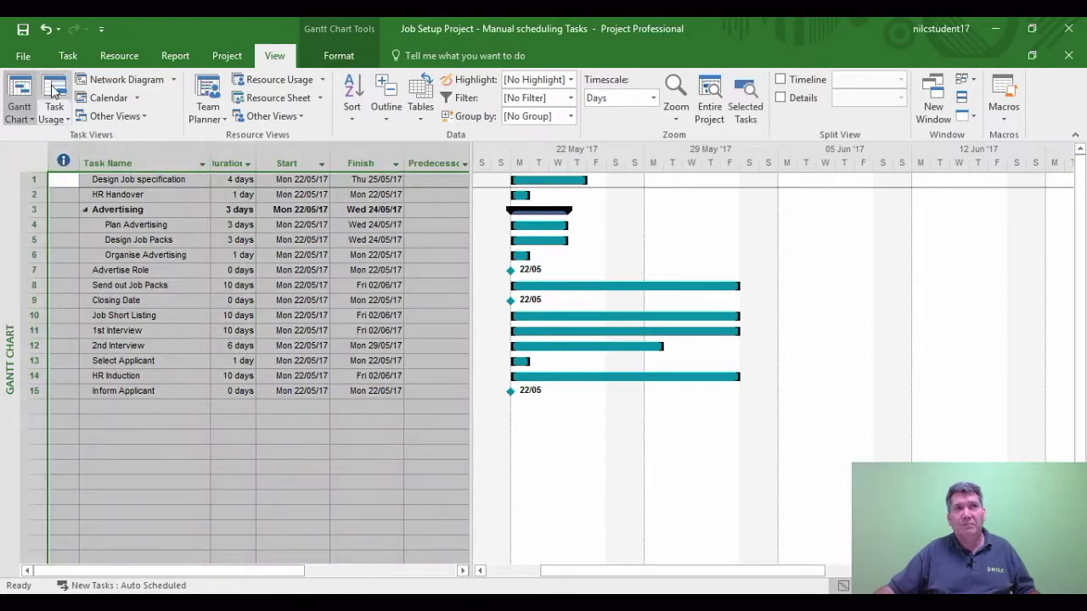
pyautogui.click(68, 56)
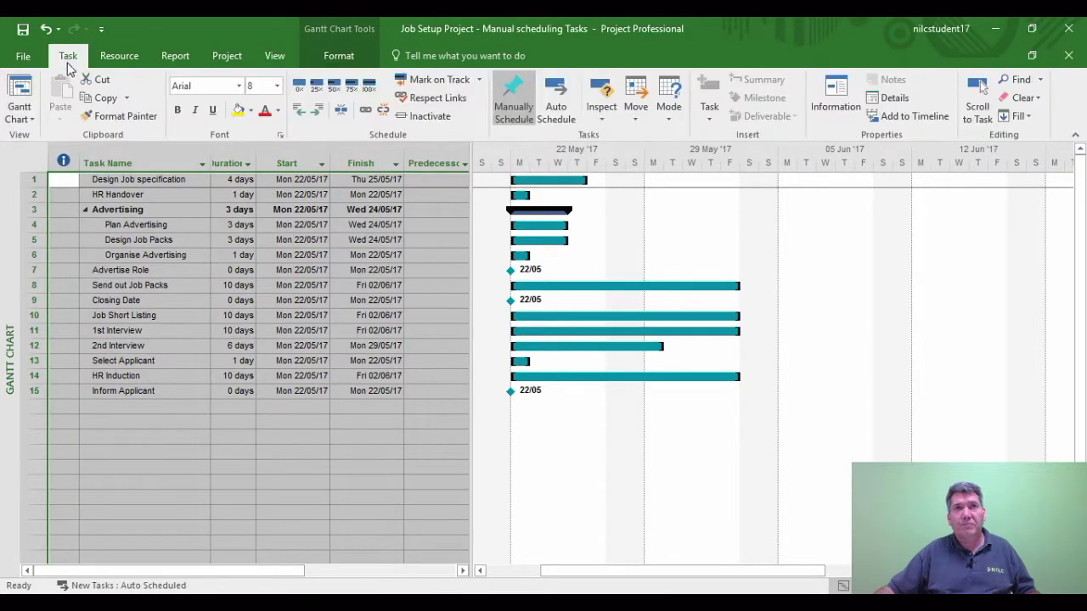
pyautogui.click(514, 114)
pyautogui.click(126, 183)
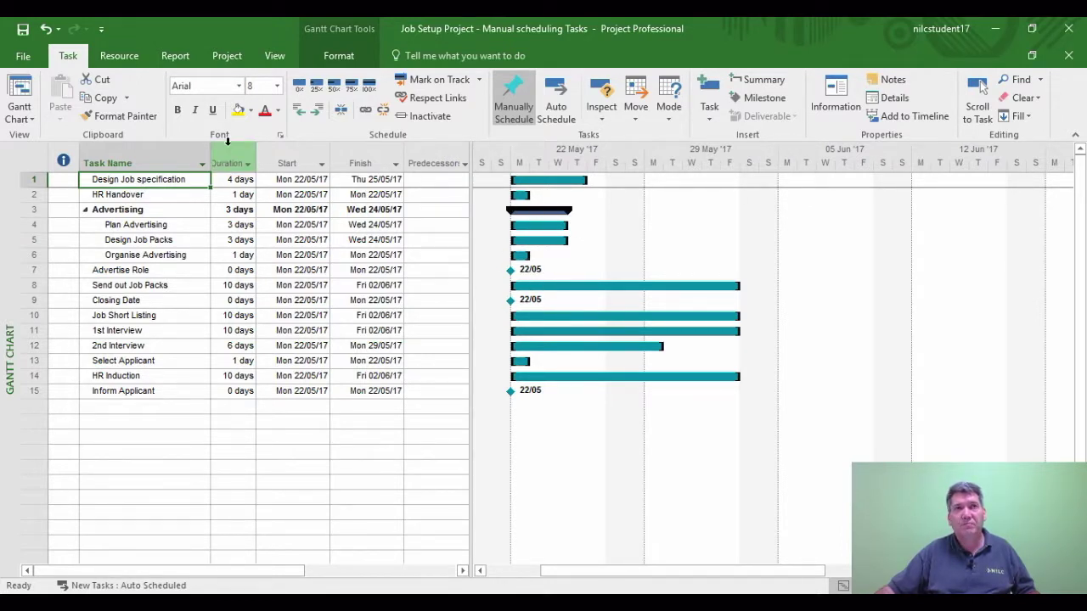
# Set the start date of Job Setup Project - Manual scheduling Tasks to Mon 05/06/17 and recheck its project information
pyautogui.click(226, 57)
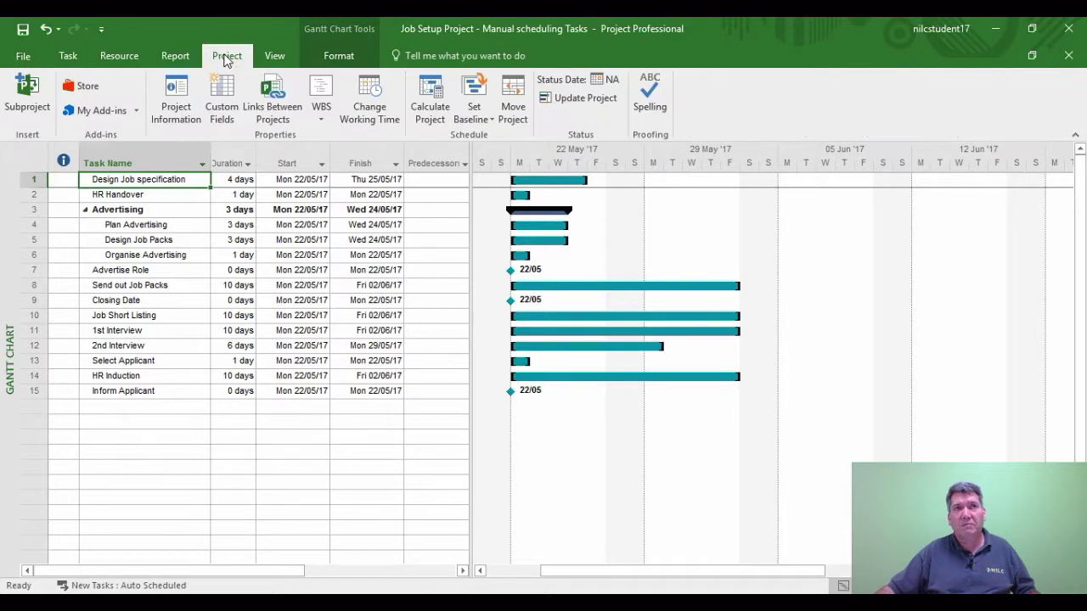
pyautogui.click(164, 91)
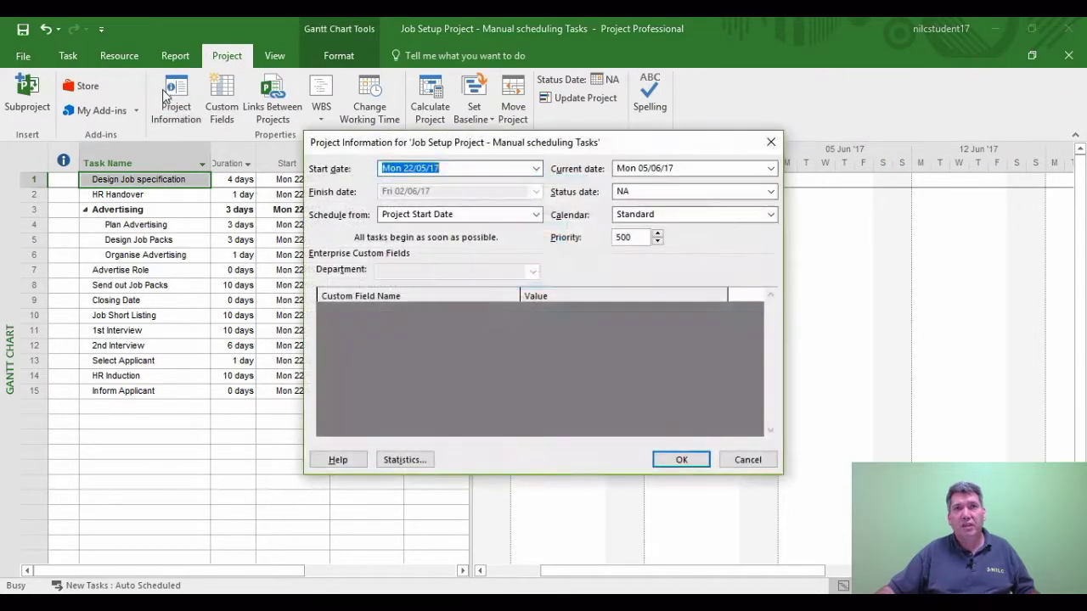
pyautogui.click(537, 169)
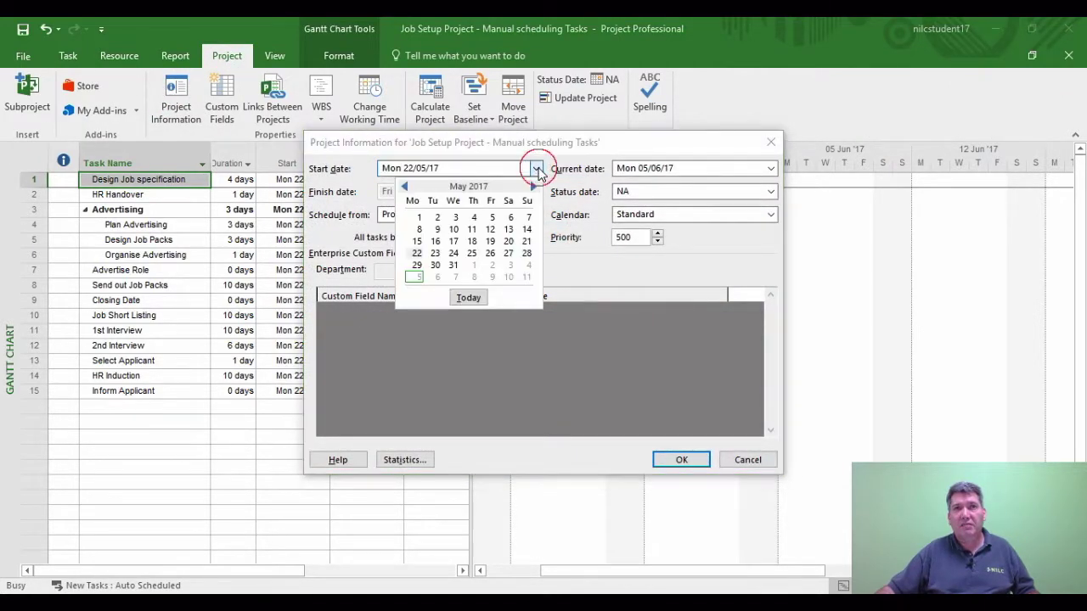
pyautogui.click(417, 281)
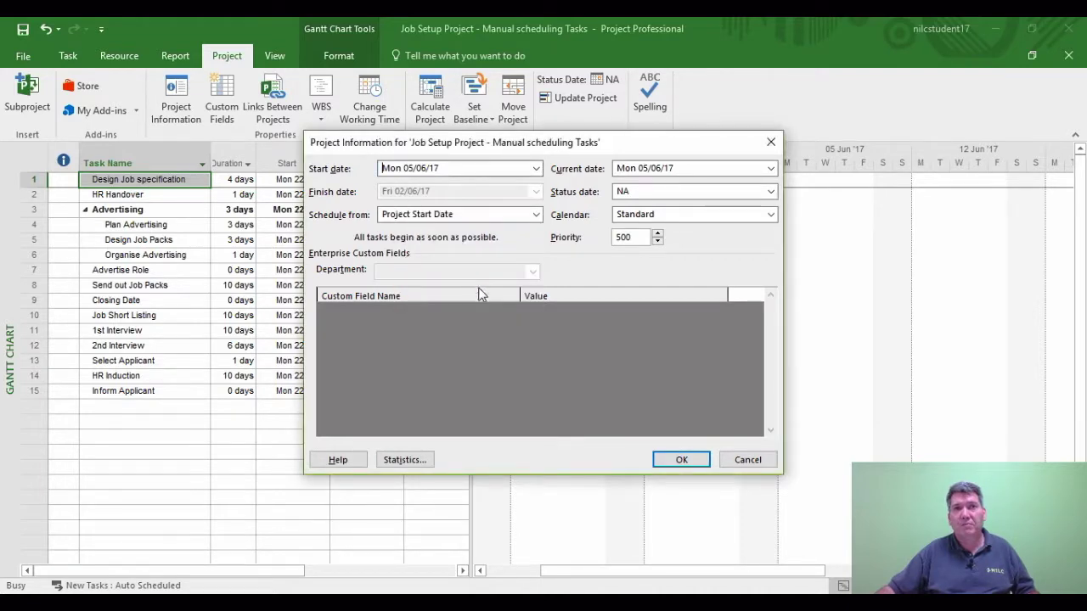
pyautogui.click(671, 459)
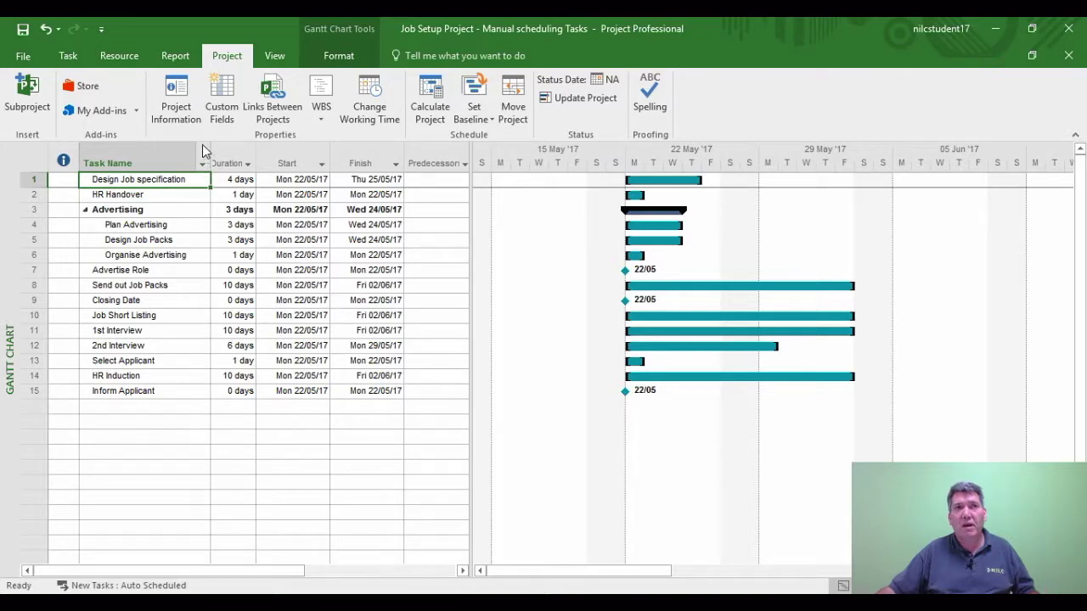
pyautogui.click(177, 98)
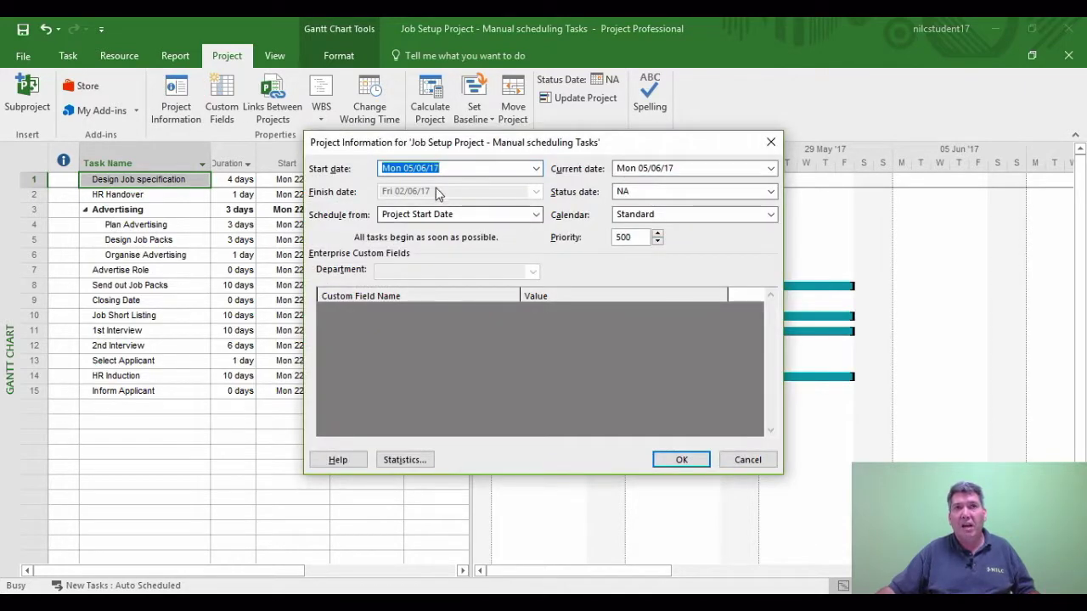
pyautogui.click(749, 460)
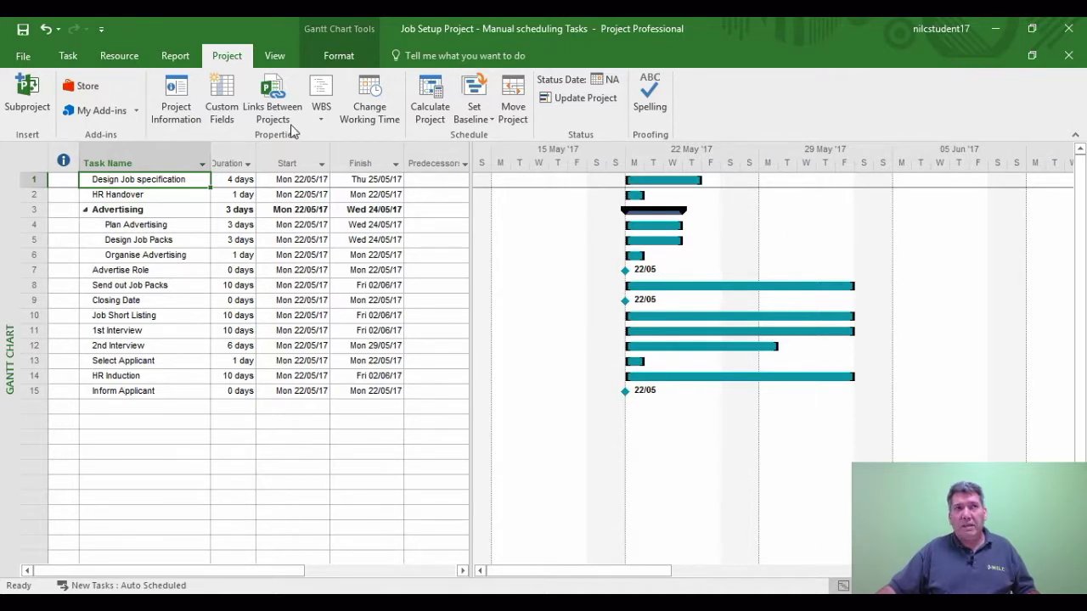
# Switch to the open project Job Setup Project - Autoscheduling Tasks
pyautogui.click(274, 55)
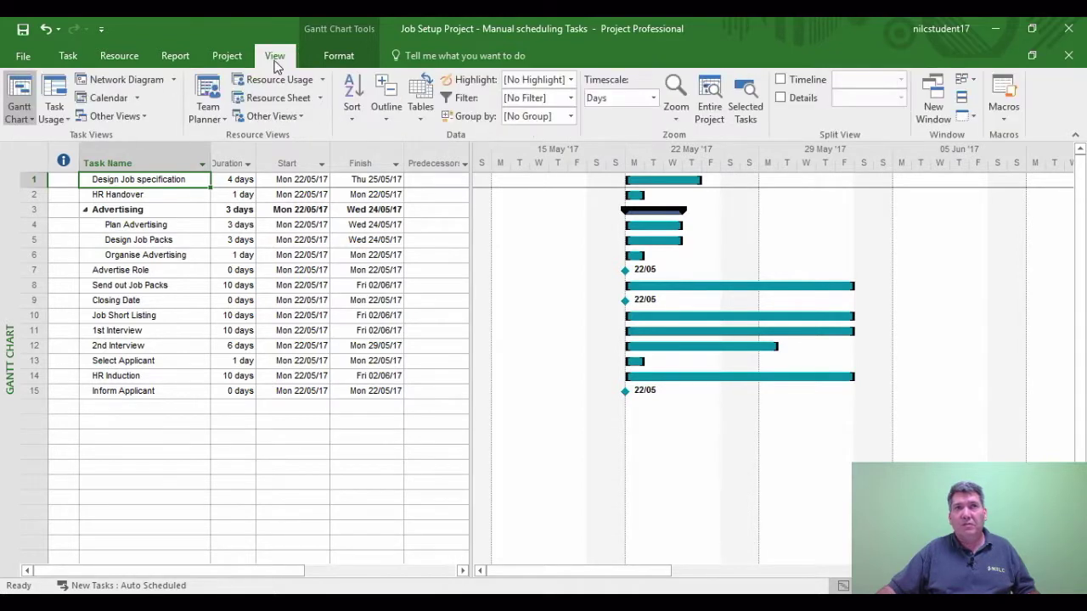
pyautogui.click(975, 80)
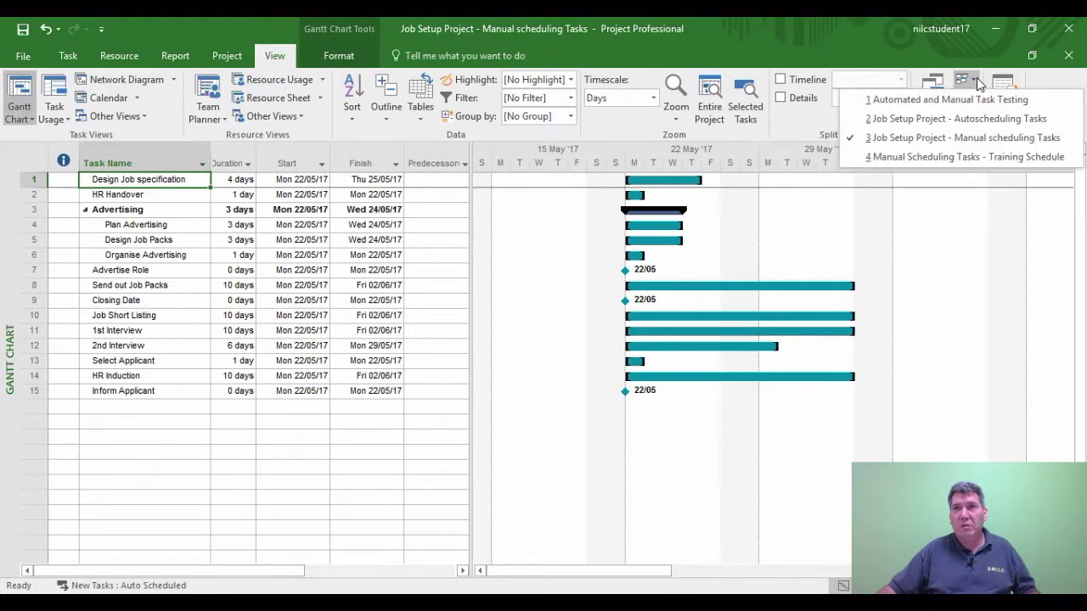
pyautogui.click(937, 121)
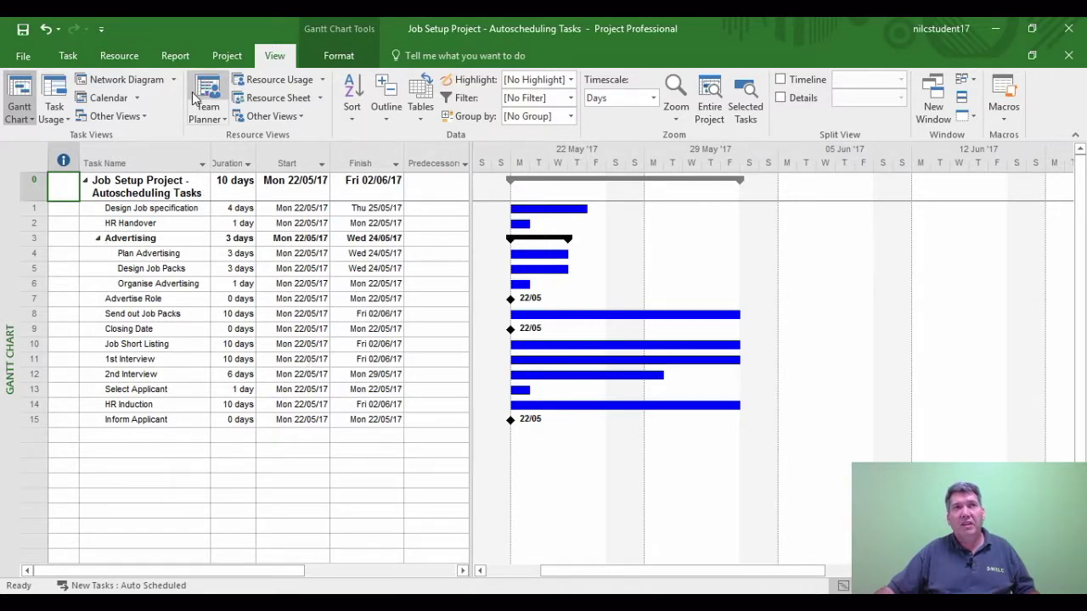
# Set the start date of Job Setup Project - Autoscheduling Tasks to Mon 05/06/17 in its project information
pyautogui.click(228, 56)
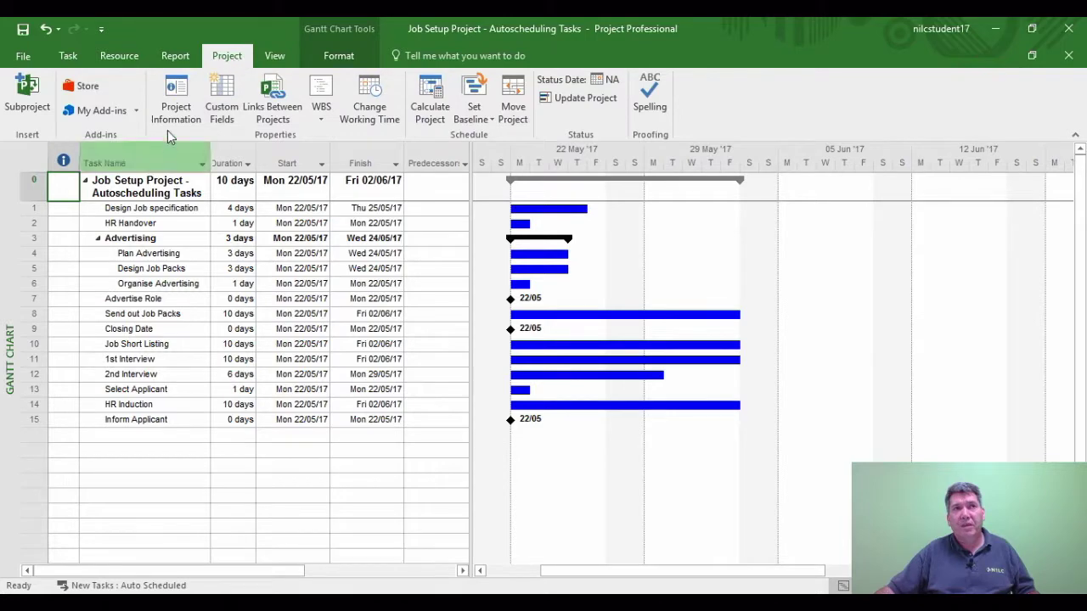
pyautogui.click(174, 100)
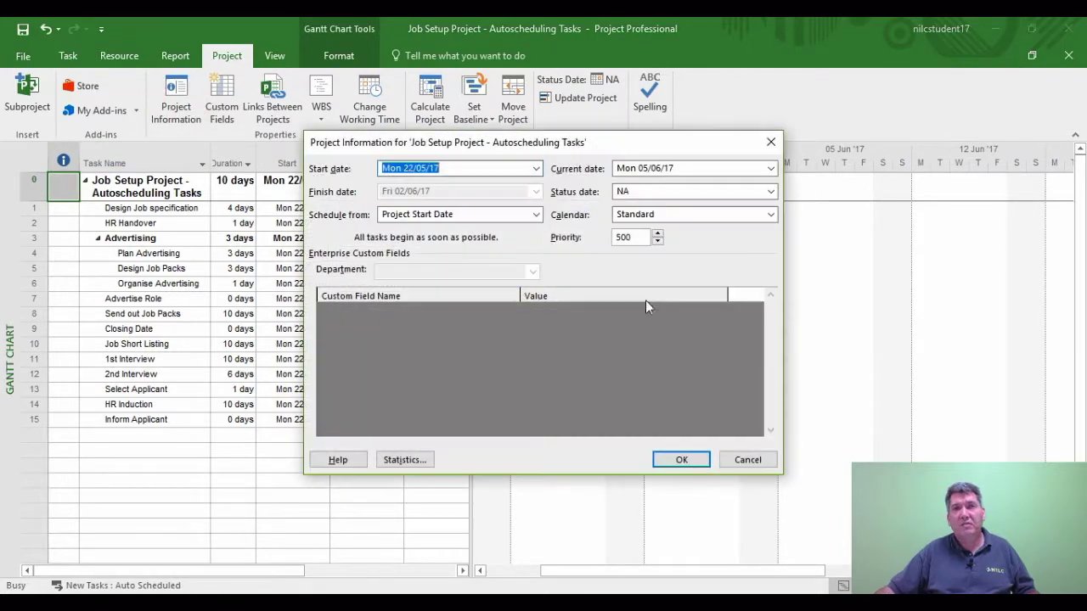
pyautogui.click(535, 169)
pyautogui.click(416, 279)
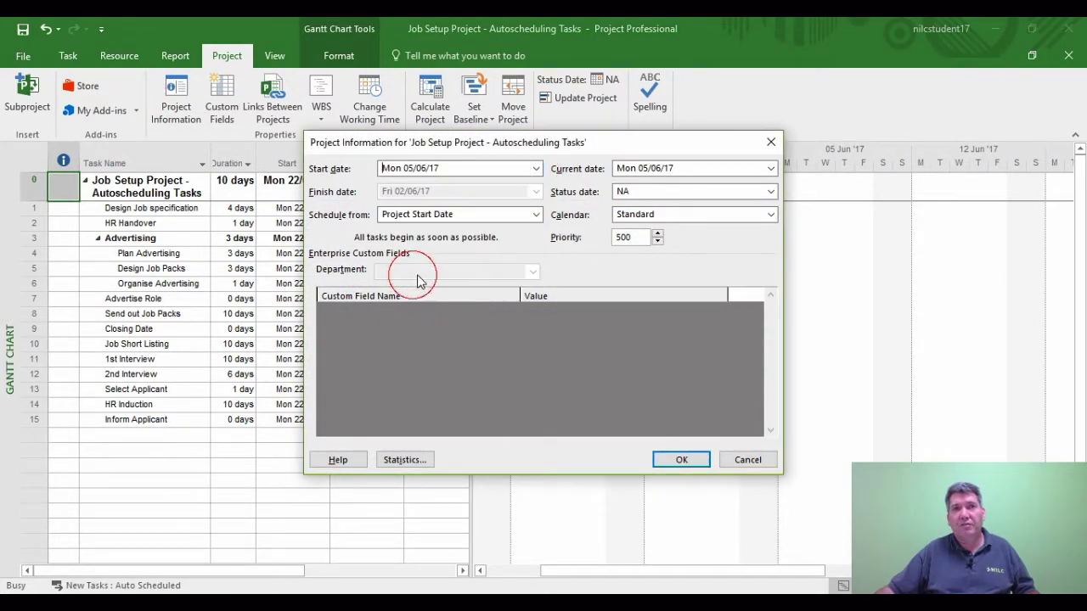
pyautogui.click(679, 459)
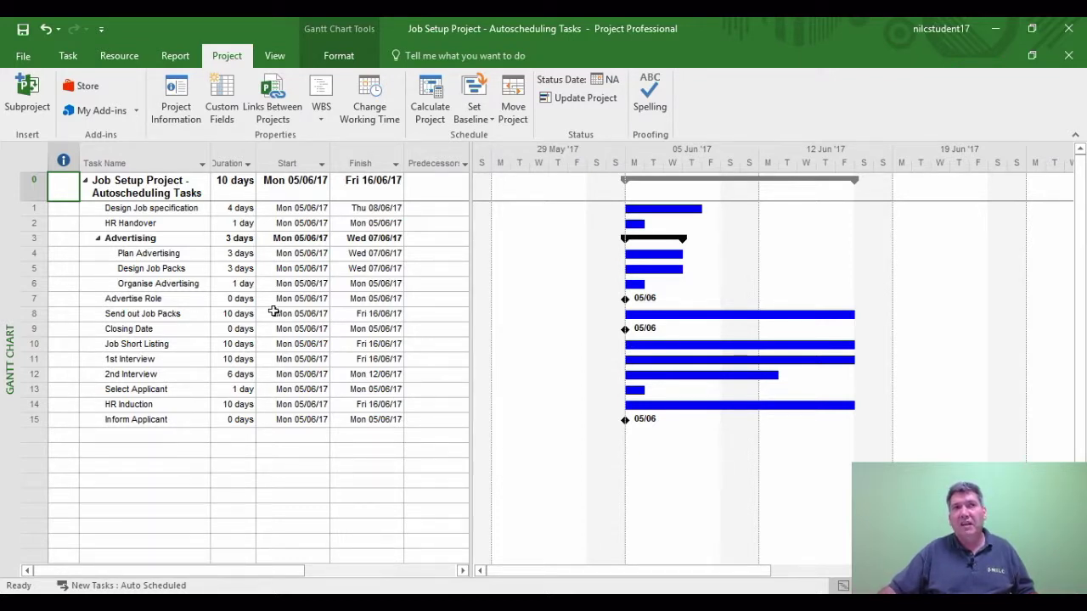
# Constrain the auto scheduled Design Job specification task to Start No Earlier Than Mon 19/06/17
pyautogui.click(139, 211)
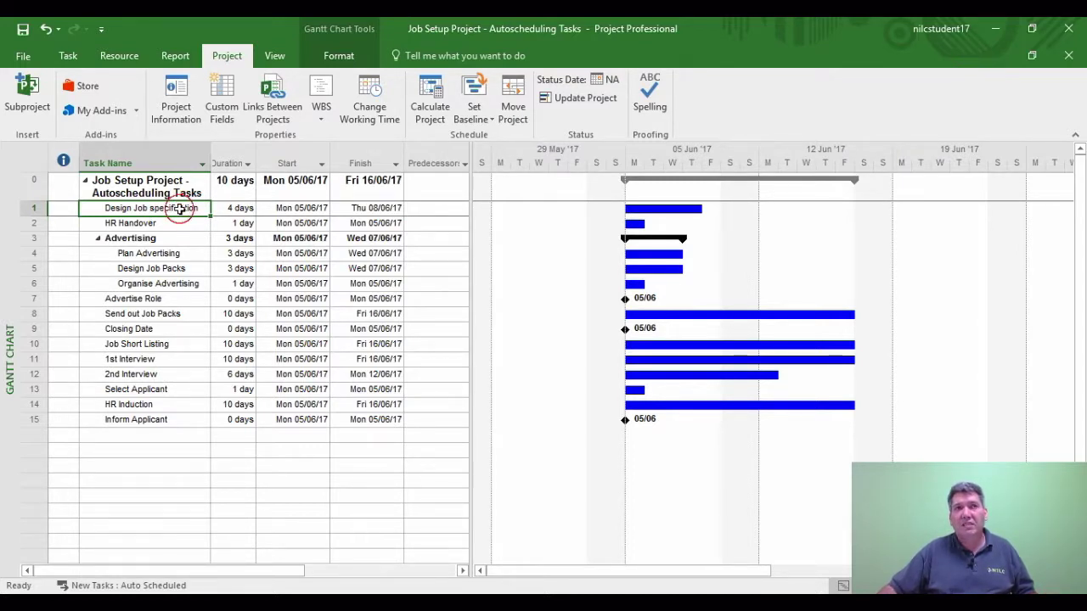
pyautogui.doubleClick(180, 209)
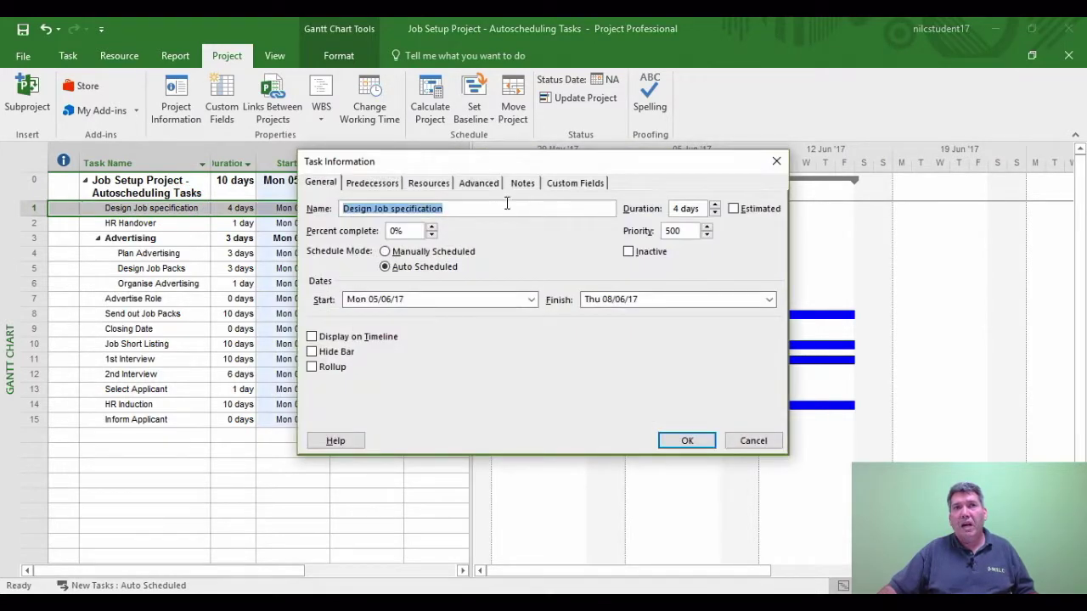
pyautogui.click(479, 183)
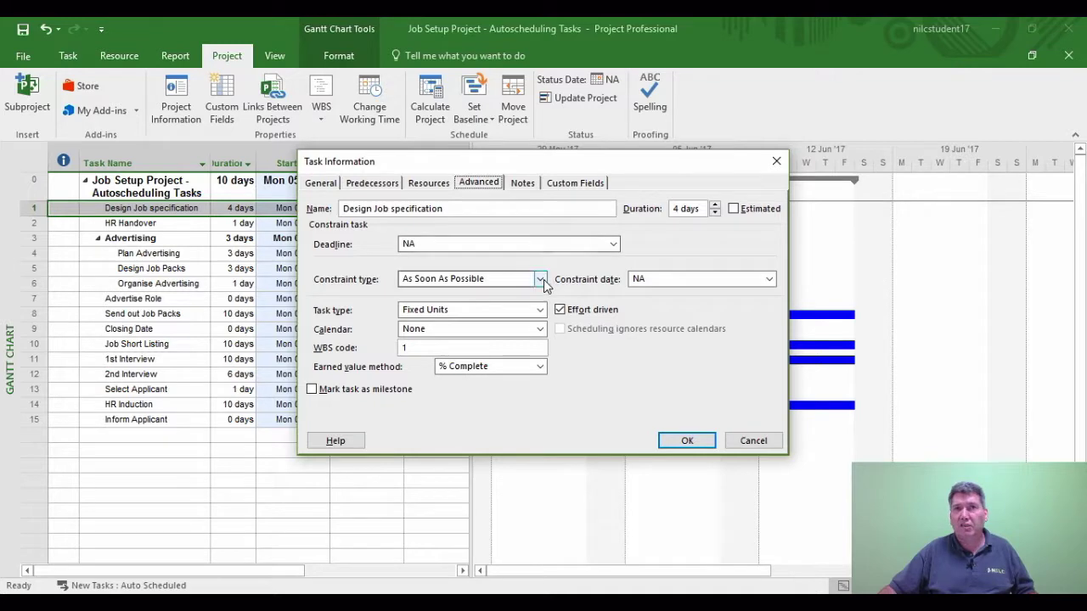
pyautogui.click(541, 280)
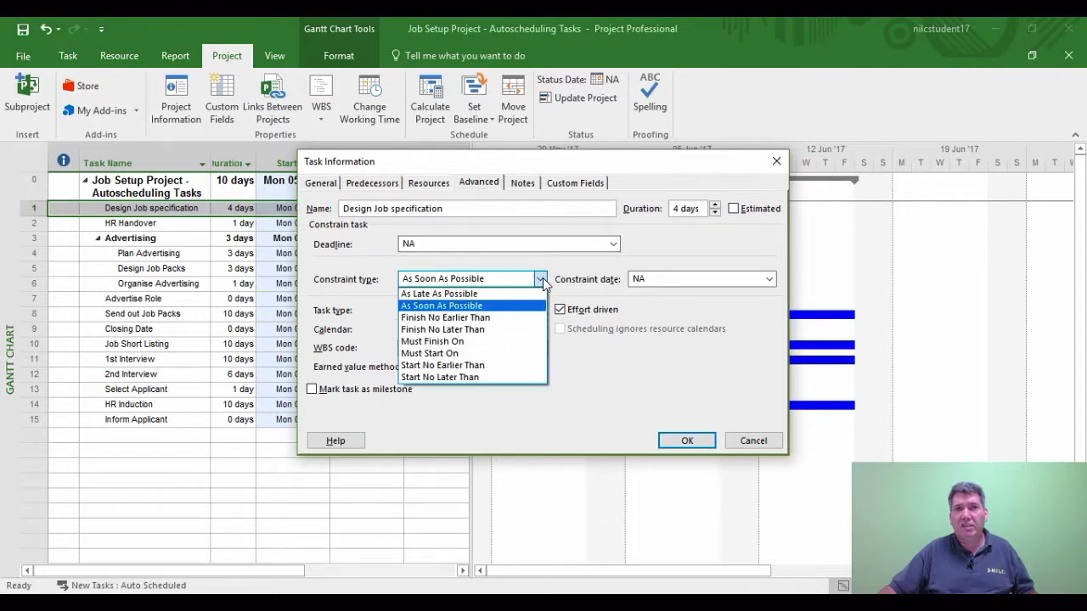
pyautogui.click(455, 365)
pyautogui.moveTo(633, 166); pyautogui.dragTo(758, 233)
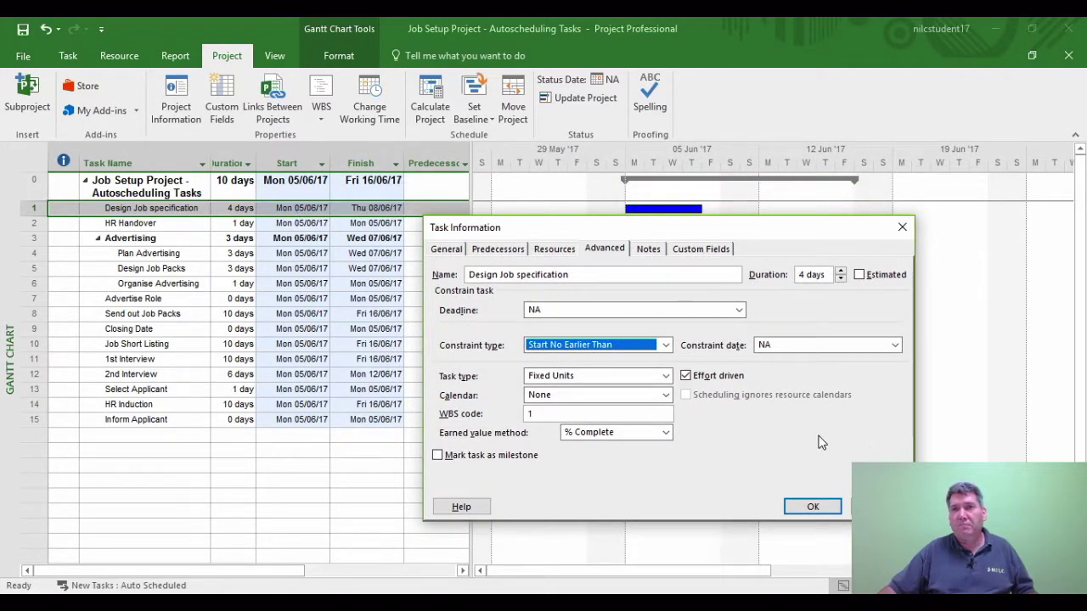
pyautogui.click(894, 346)
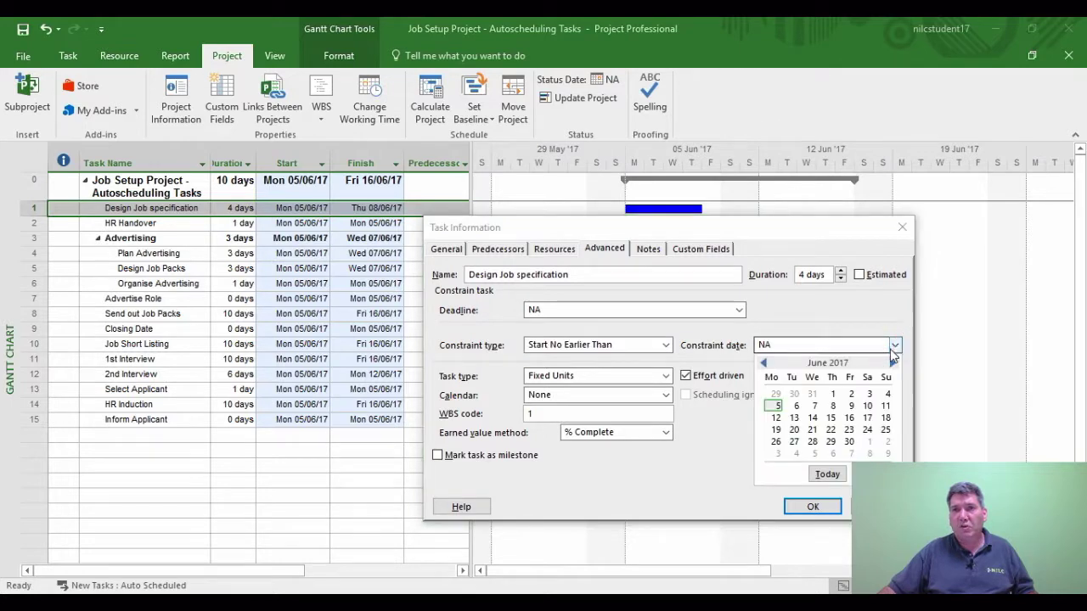
pyautogui.click(776, 430)
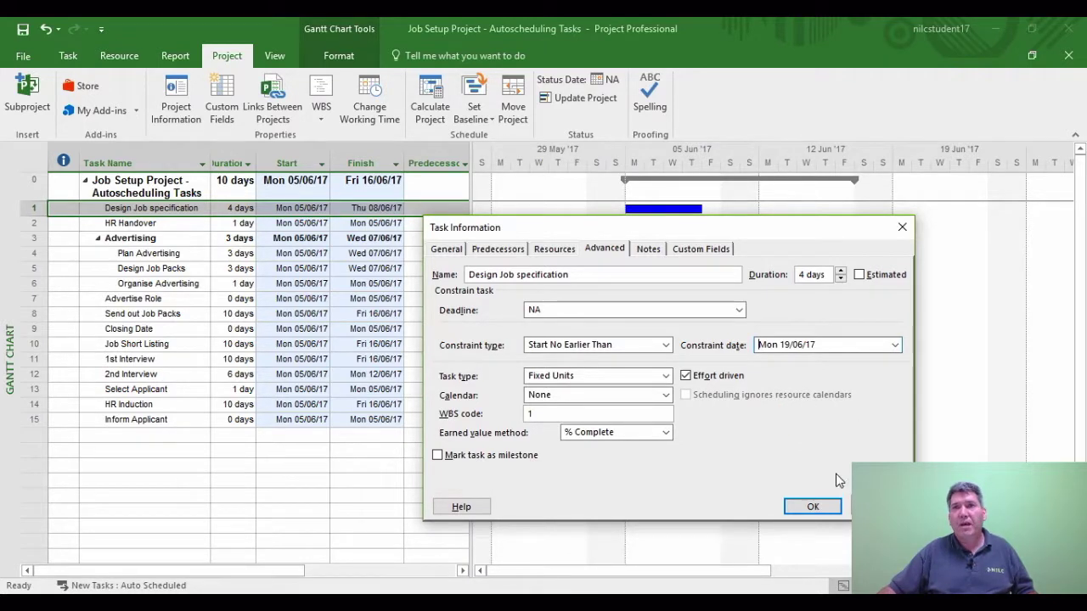
pyautogui.click(817, 507)
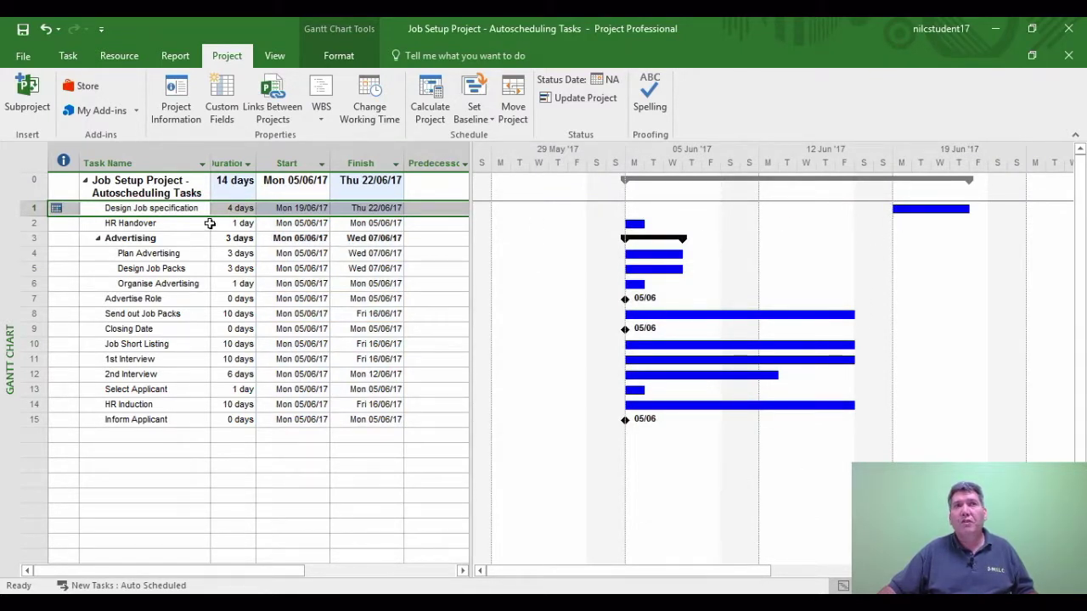
# Check the constraint indicator beside the Design Job specification task
pyautogui.click(181, 211)
pyautogui.click(178, 211)
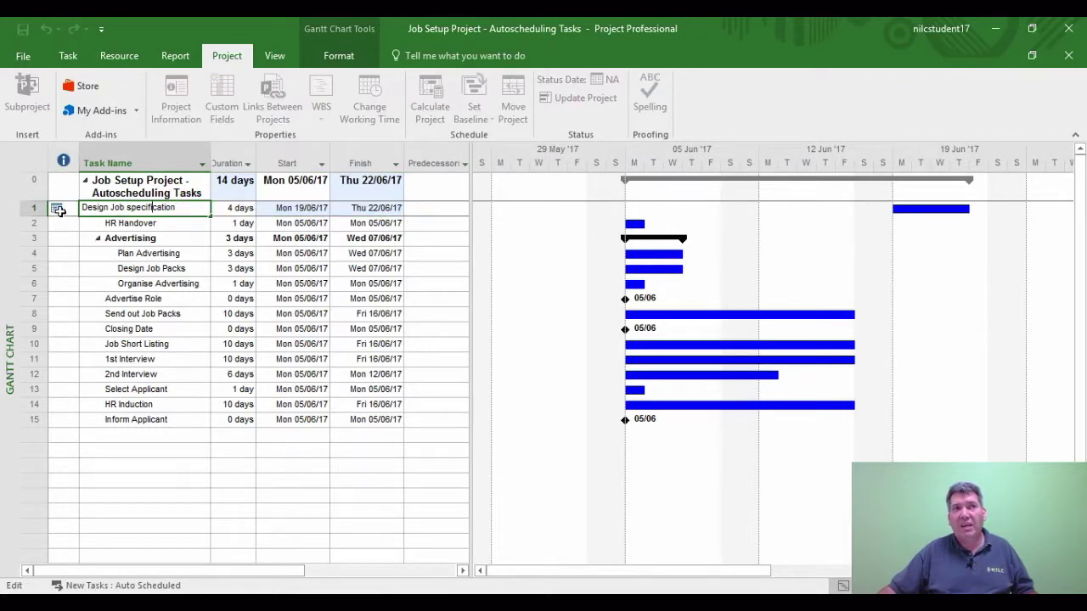
pyautogui.moveTo(56, 208)
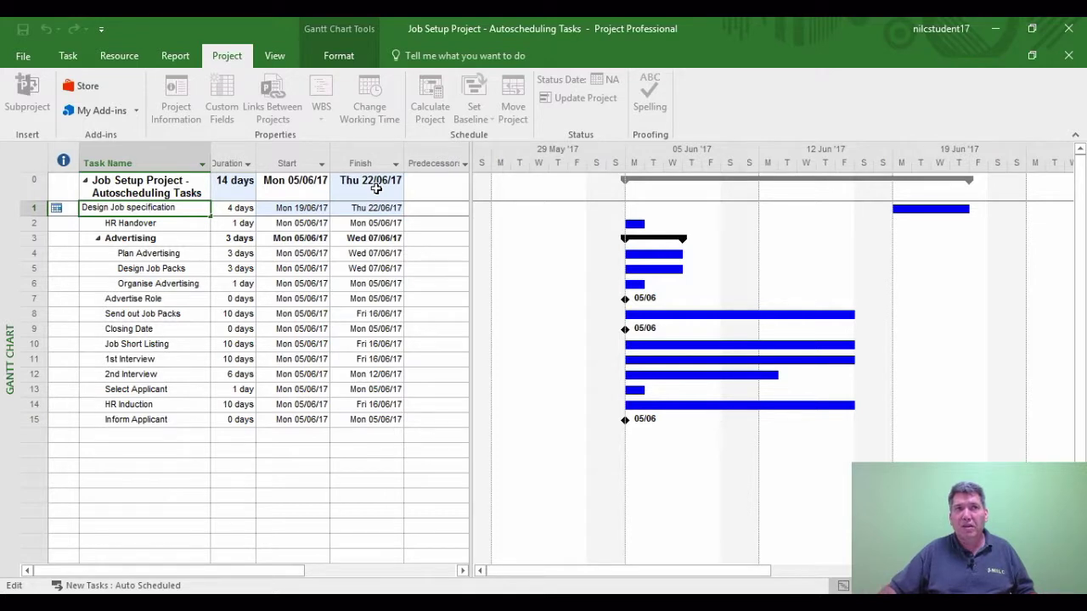
pyautogui.click(137, 259)
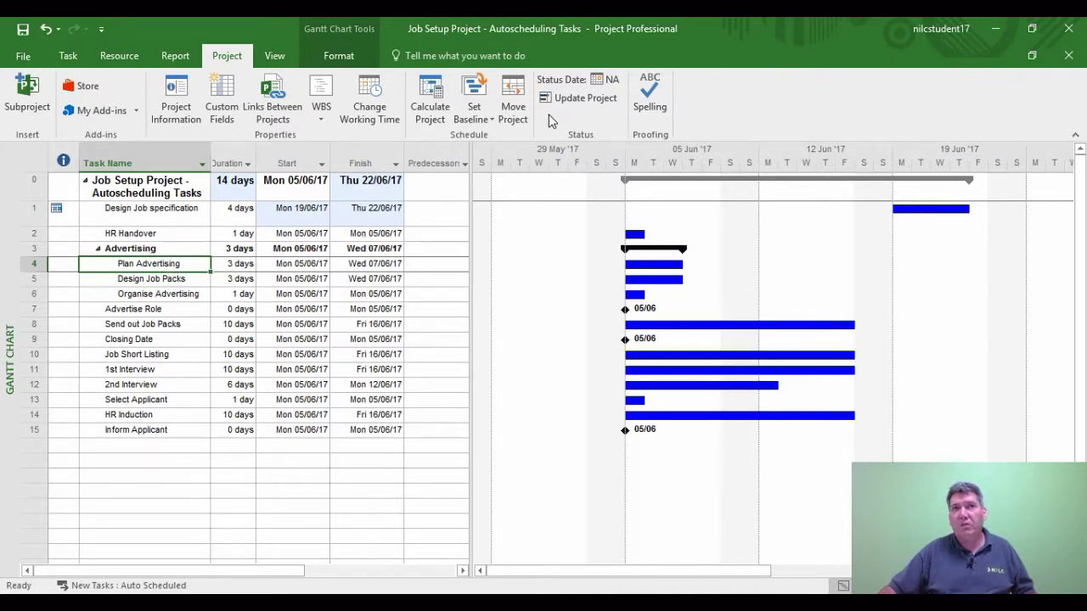
# Switch to Job Setup Project - Manual scheduling Tasks and examine the constraint settings of the Design Job specification task
pyautogui.click(280, 58)
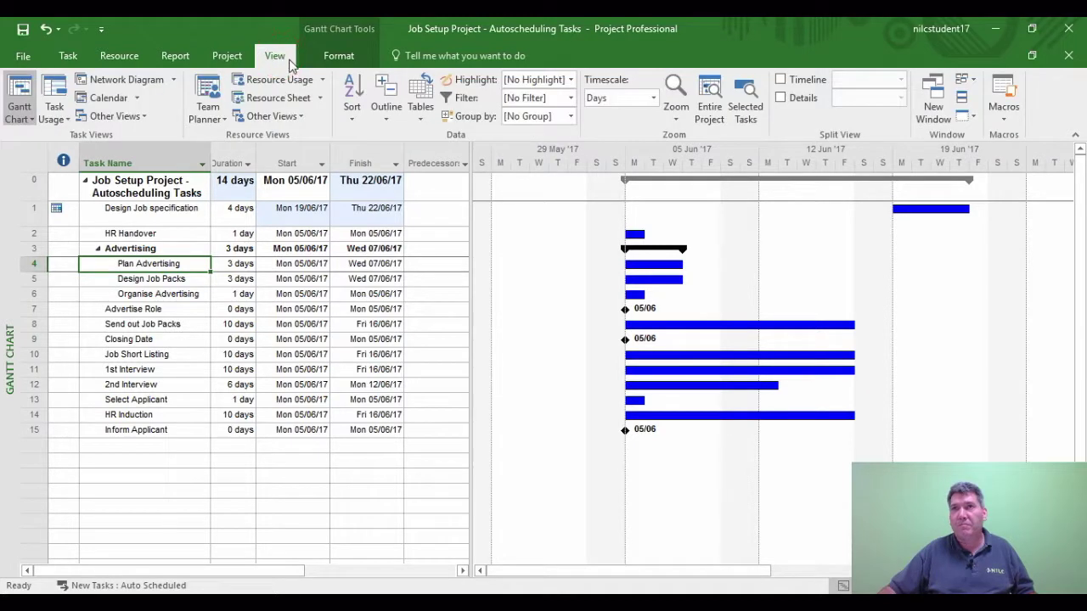
pyautogui.click(975, 81)
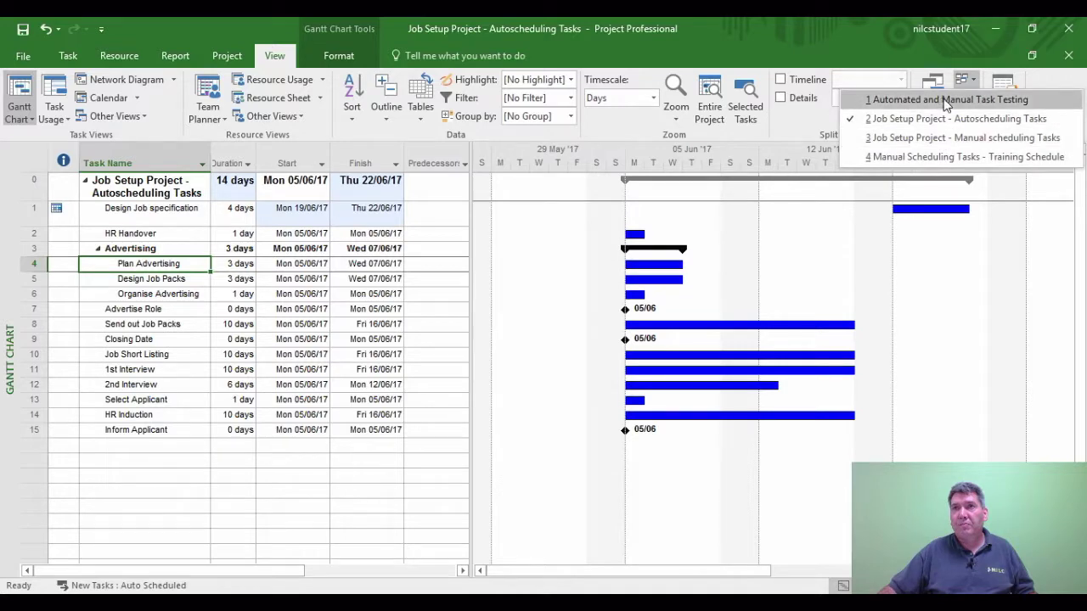
pyautogui.click(948, 137)
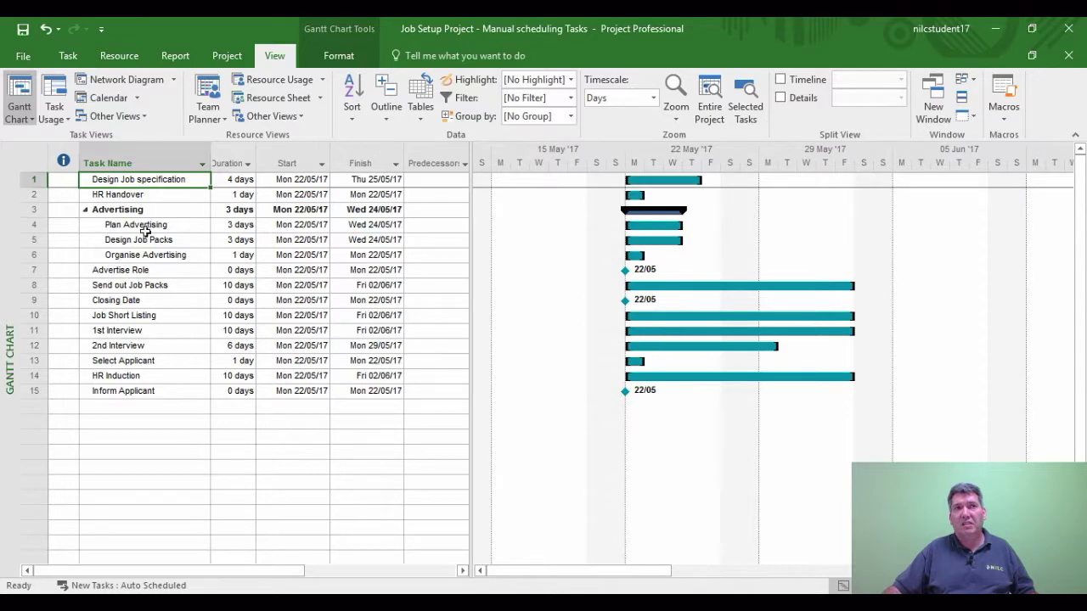
pyautogui.click(140, 180)
pyautogui.doubleClick(141, 180)
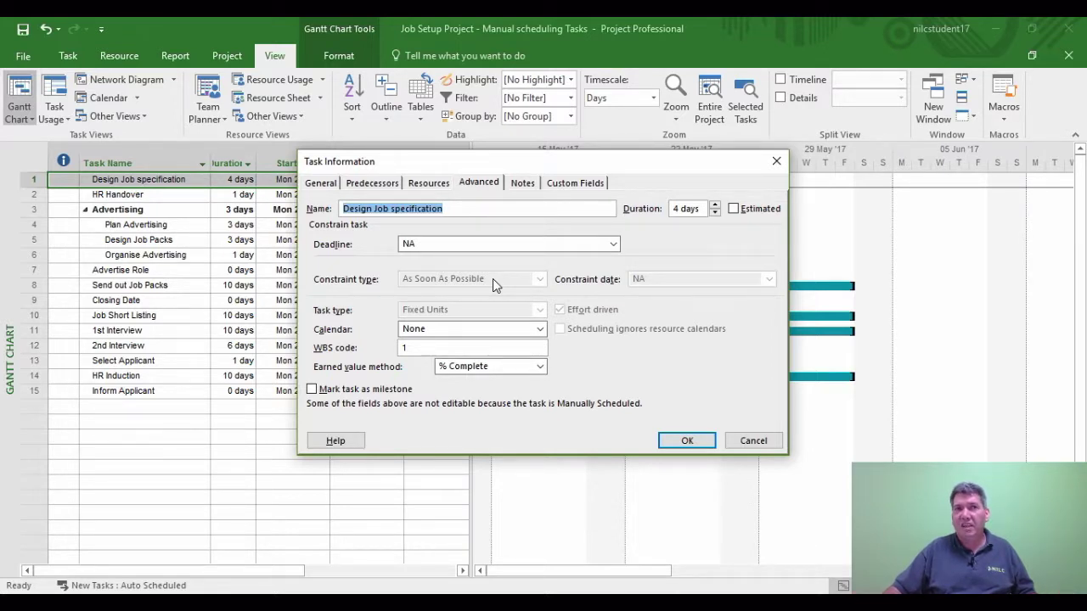
pyautogui.click(757, 442)
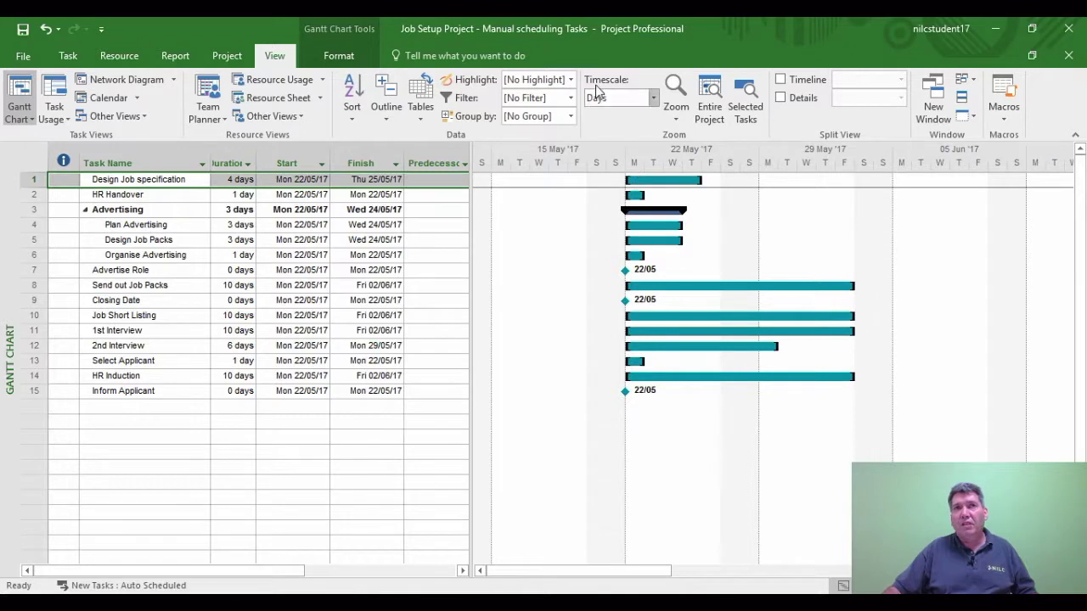
# Switch to the open project Manual Scheduling Tasks - Training Schedule and review its three training course tasks
pyautogui.click(965, 80)
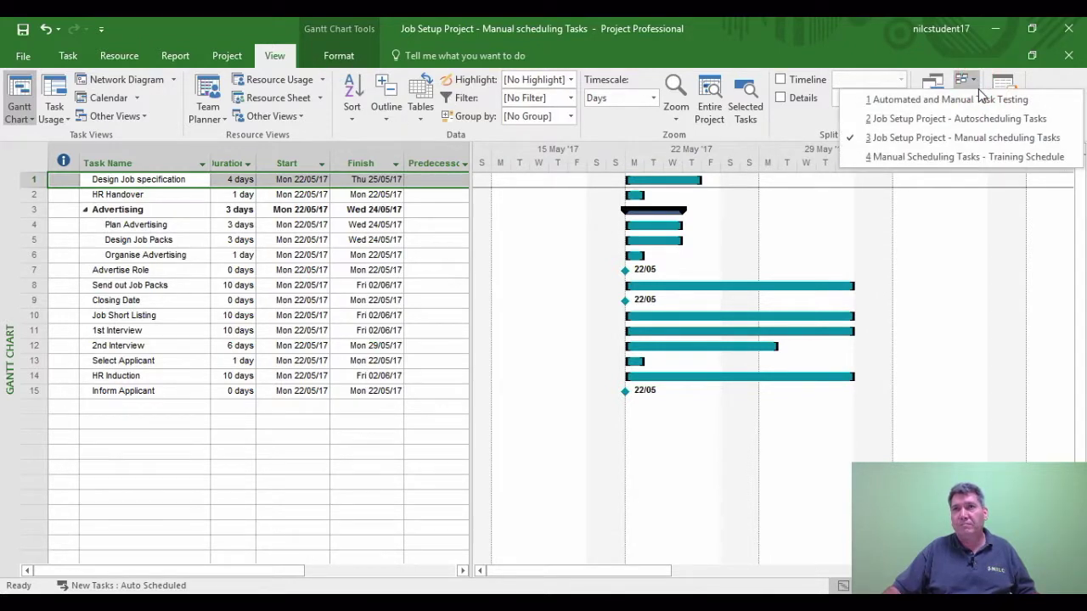
pyautogui.click(963, 157)
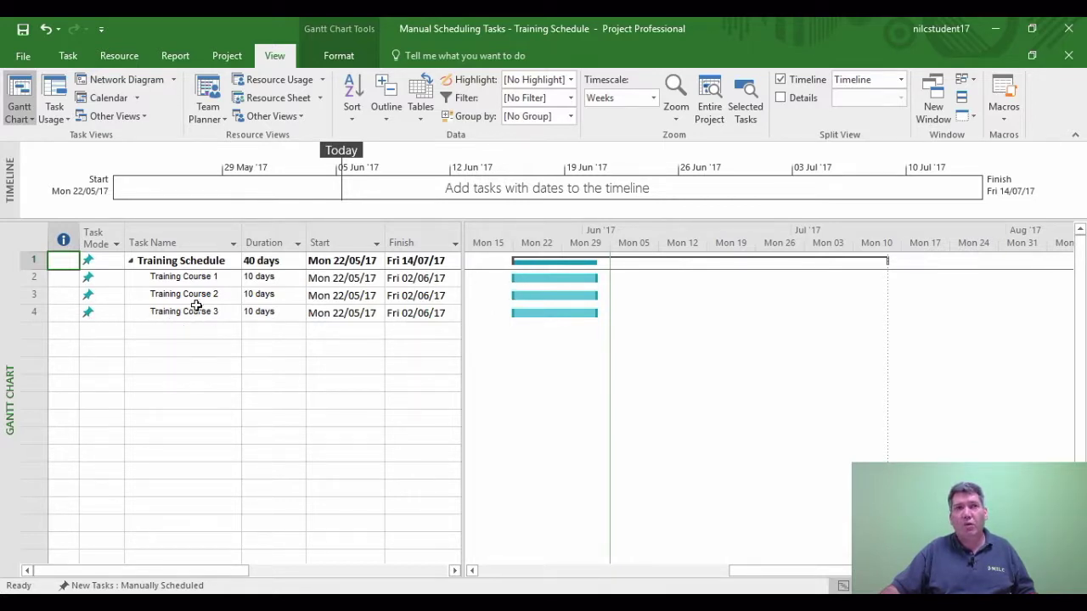
pyautogui.click(31, 279)
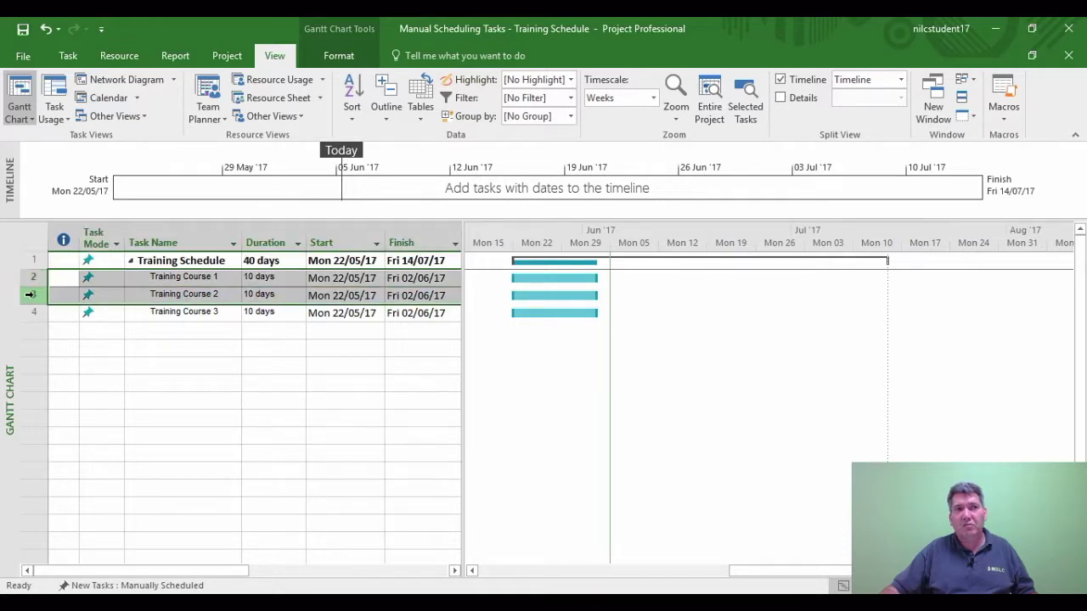
pyautogui.keyDown('shift'); pyautogui.click(32, 313); pyautogui.keyUp('shift')
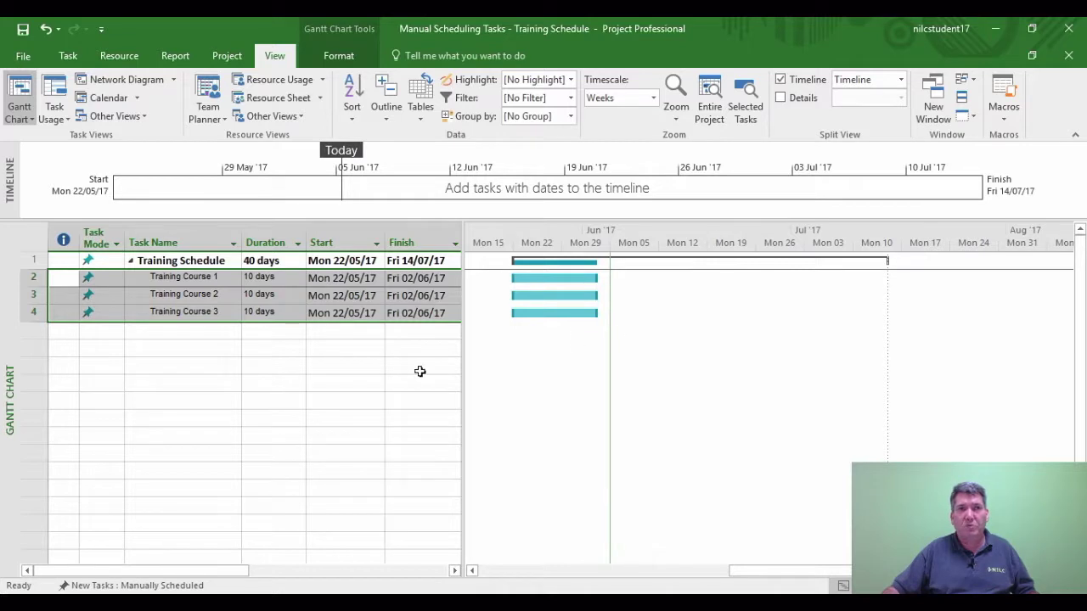
pyautogui.click(354, 380)
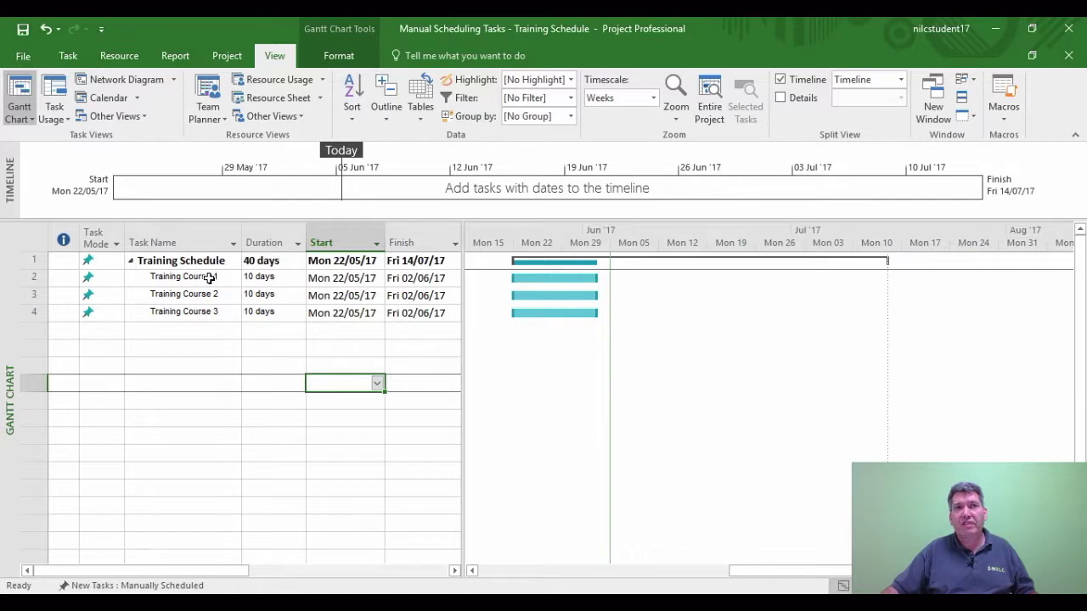
# Set the start date of Training Course 1 to Mon 05/06/17
pyautogui.click(340, 280)
pyautogui.click(377, 280)
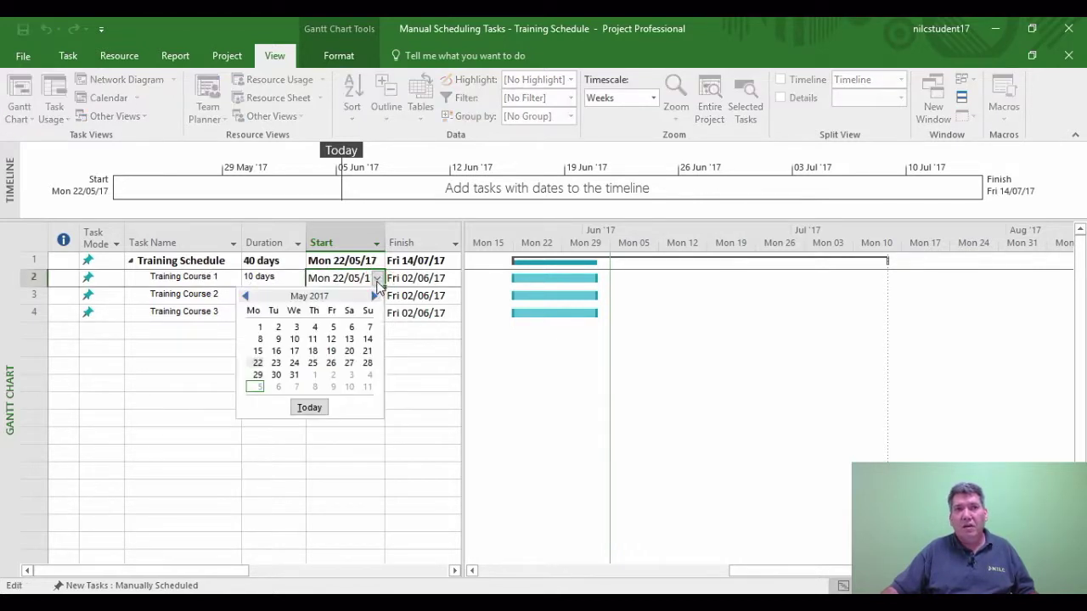
pyautogui.click(256, 388)
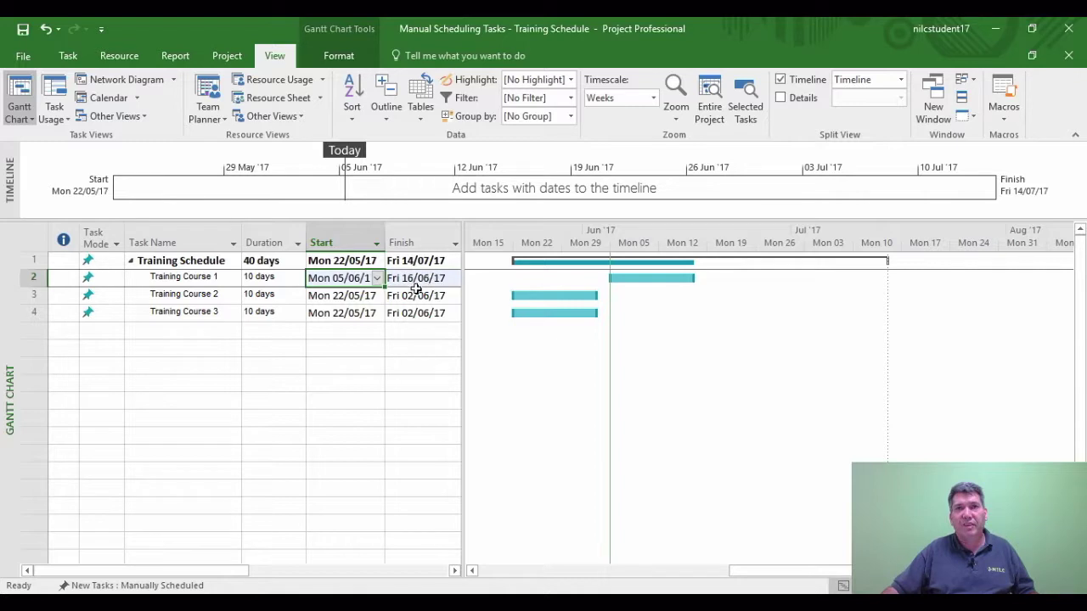
# Set the start date of Training Course 2 to Mon 19/06/17
pyautogui.click(352, 296)
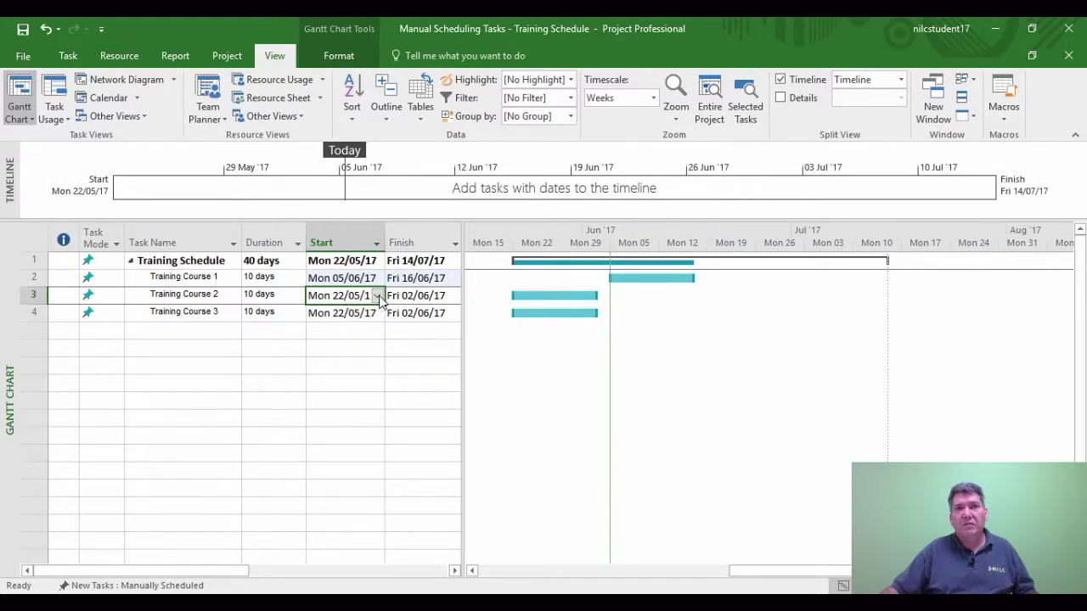
pyautogui.click(377, 296)
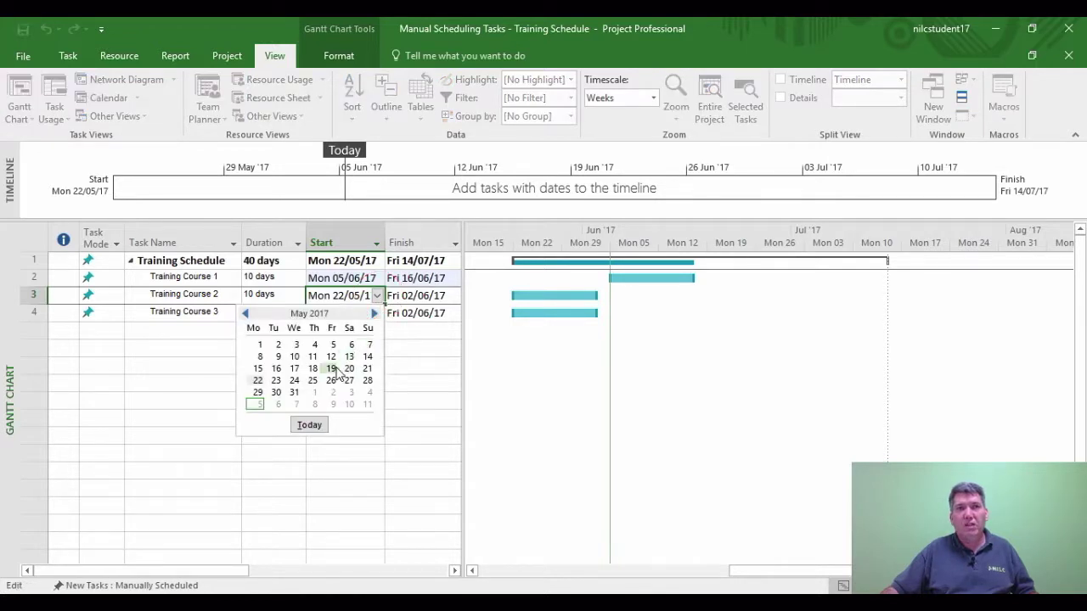
pyautogui.click(374, 314)
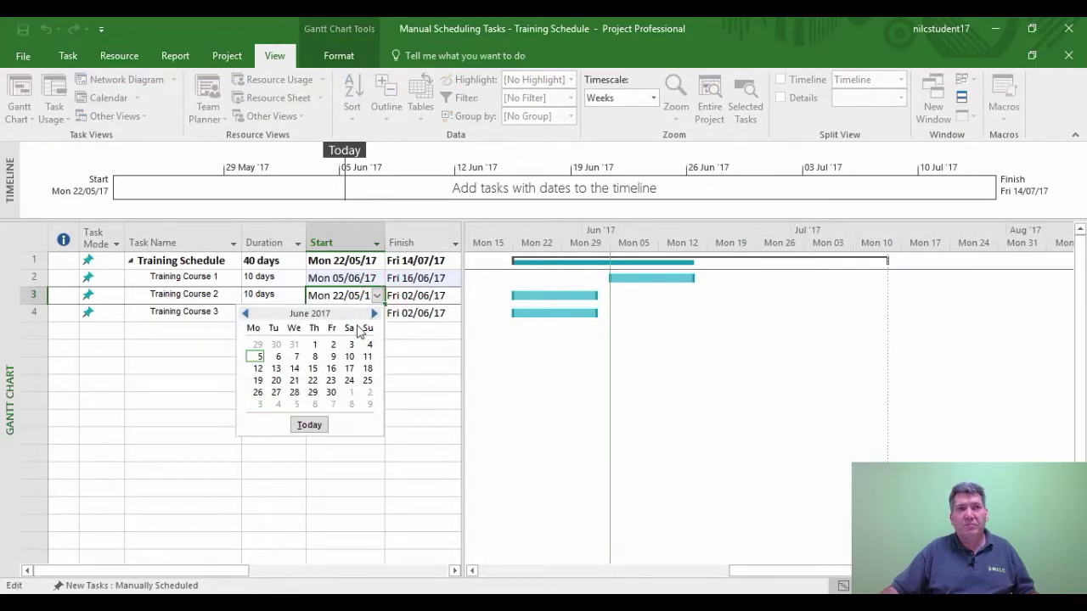
pyautogui.click(259, 382)
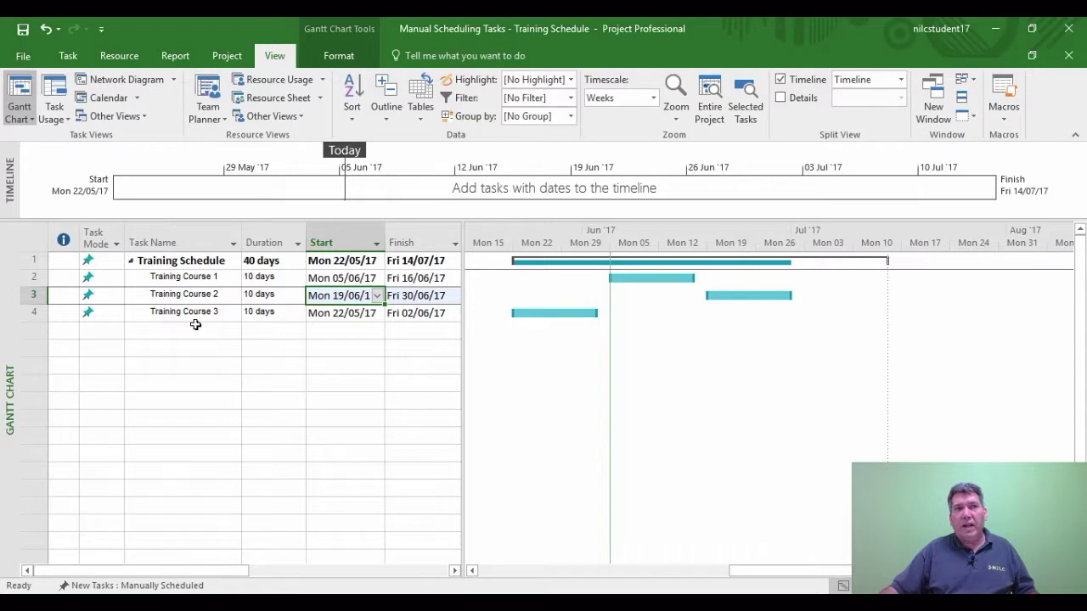
# Set the start date of Training Course 3 to Mon 26/06/17
pyautogui.click(315, 314)
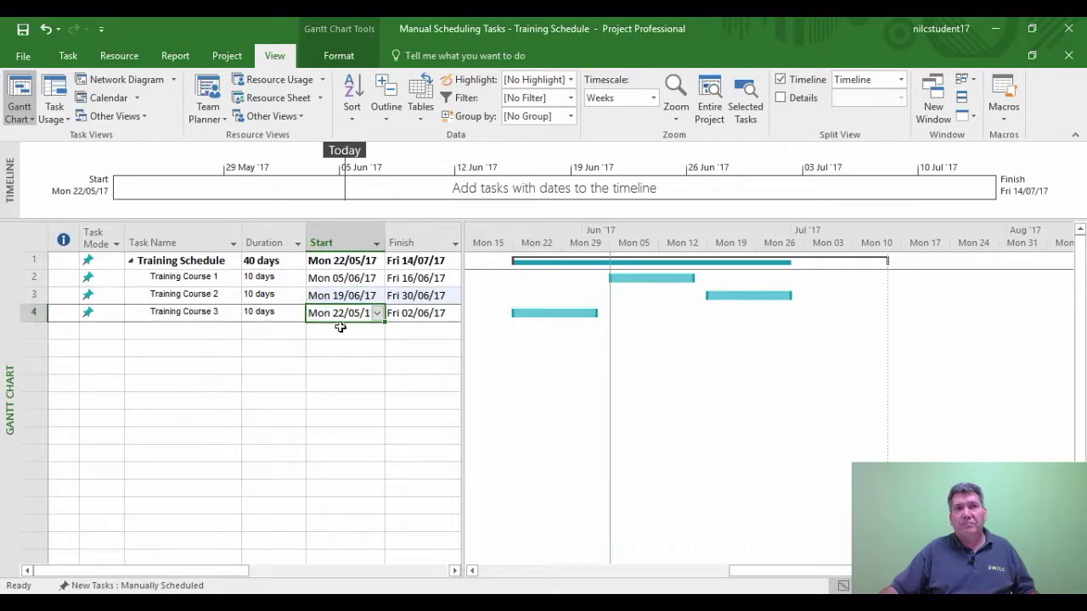
pyautogui.click(376, 314)
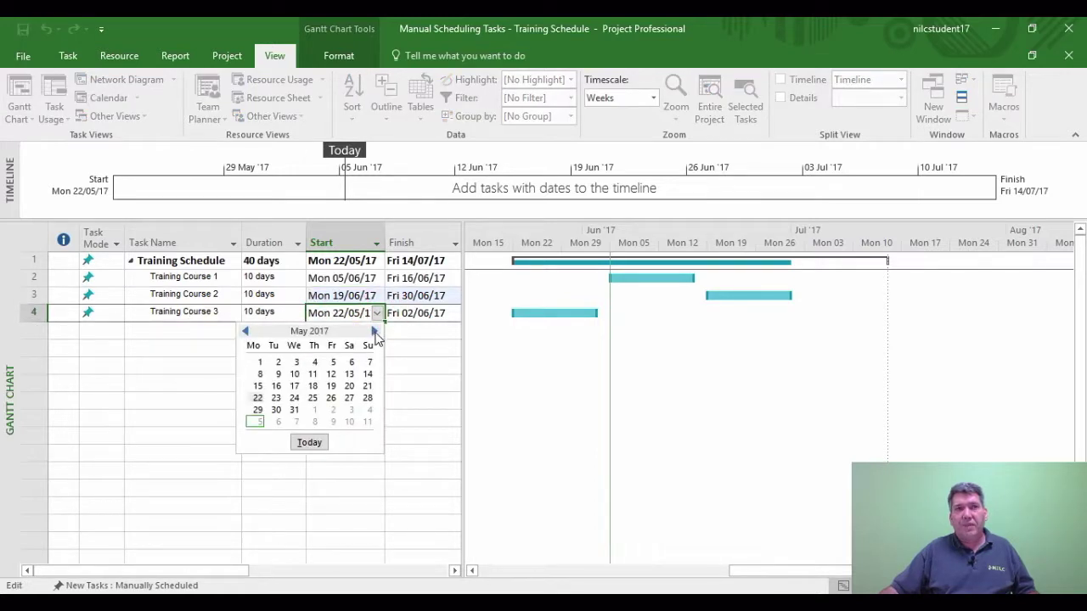
pyautogui.click(374, 332)
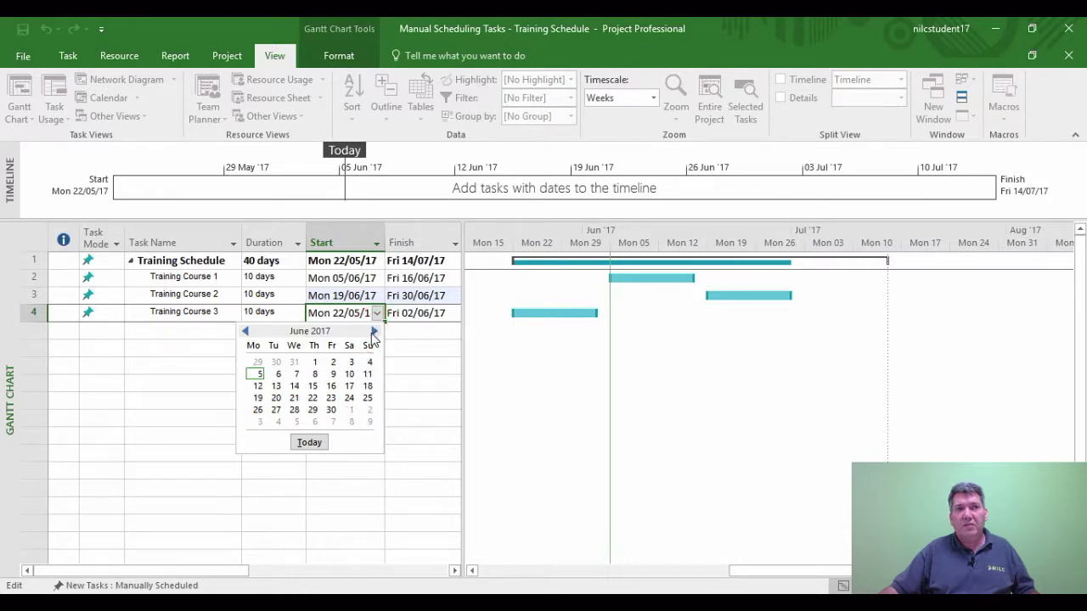
pyautogui.click(257, 411)
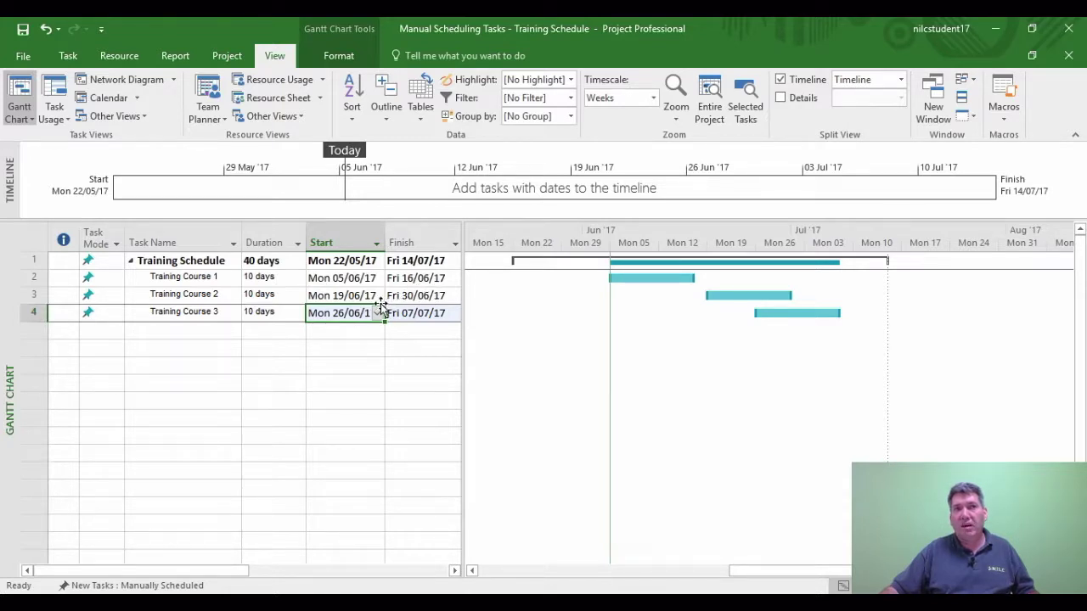
pyautogui.click(66, 260)
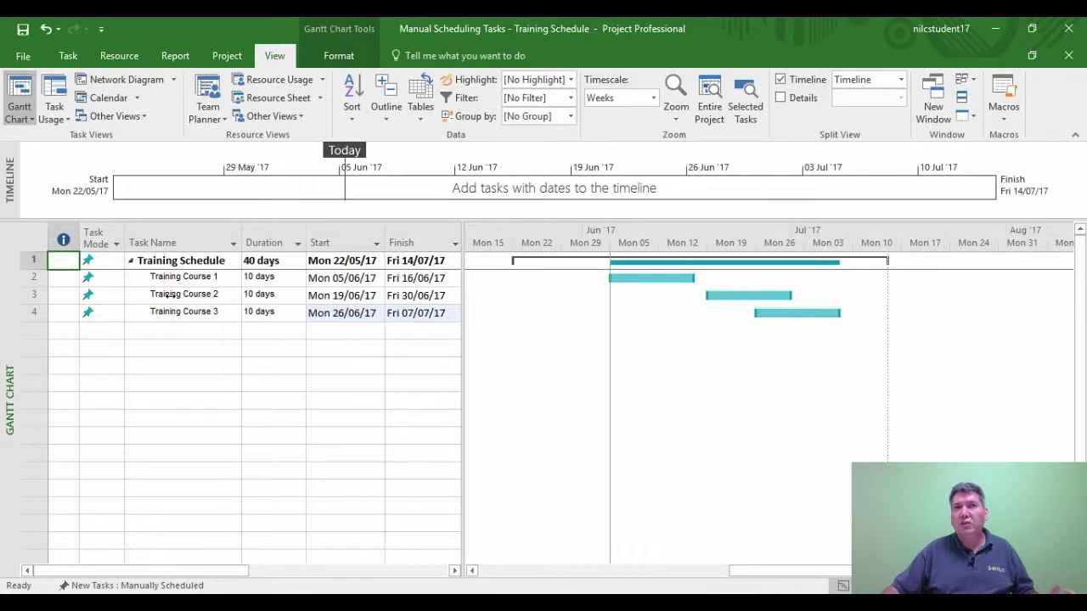